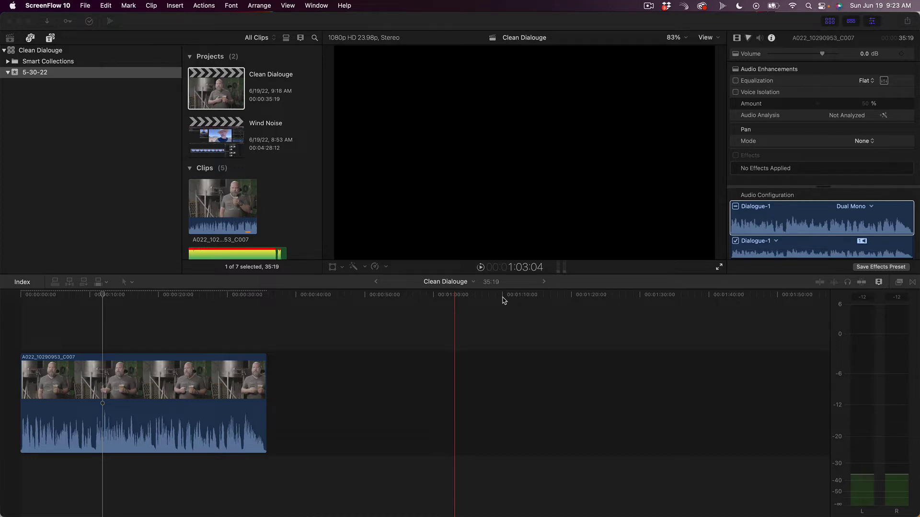
# Display the Dialogue role's audio and its Dialogue-1 subrole in a separate lane beneath the video in the timeline
pyautogui.click(56, 315)
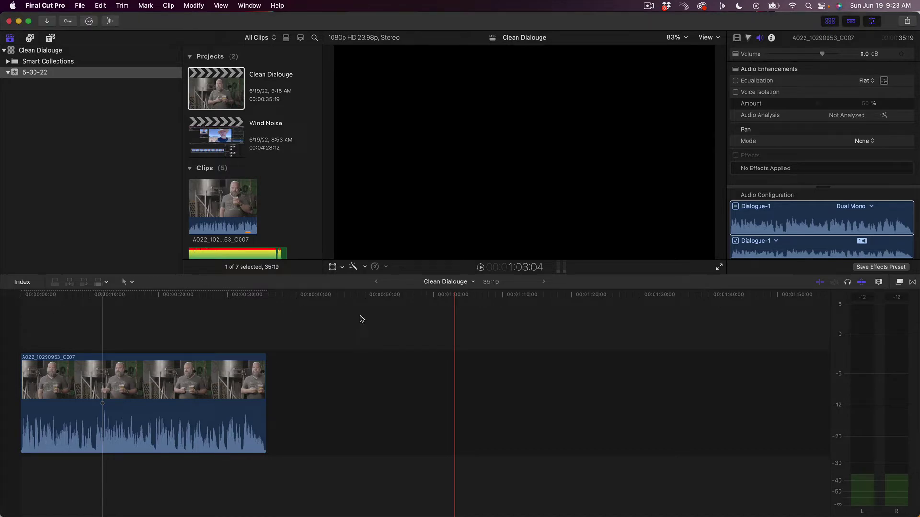
pyautogui.moveTo(343, 298); pyautogui.dragTo(283, 330)
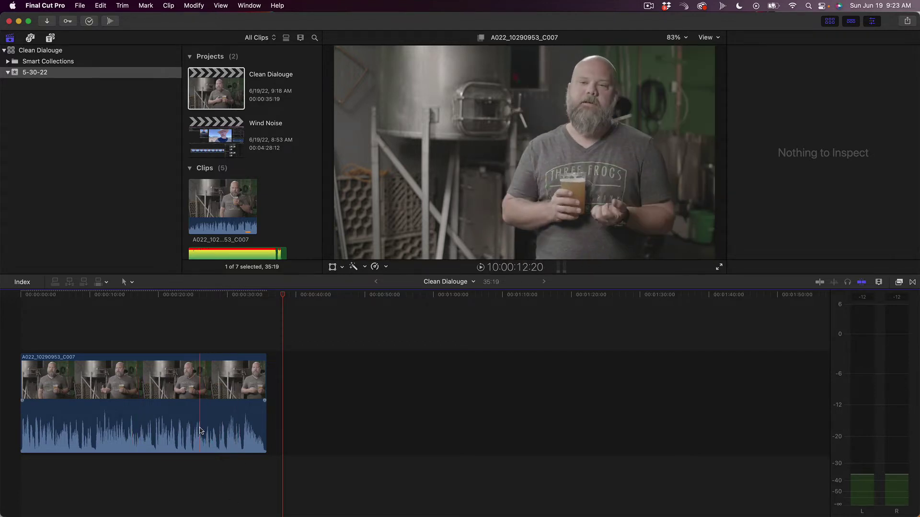
pyautogui.click(22, 283)
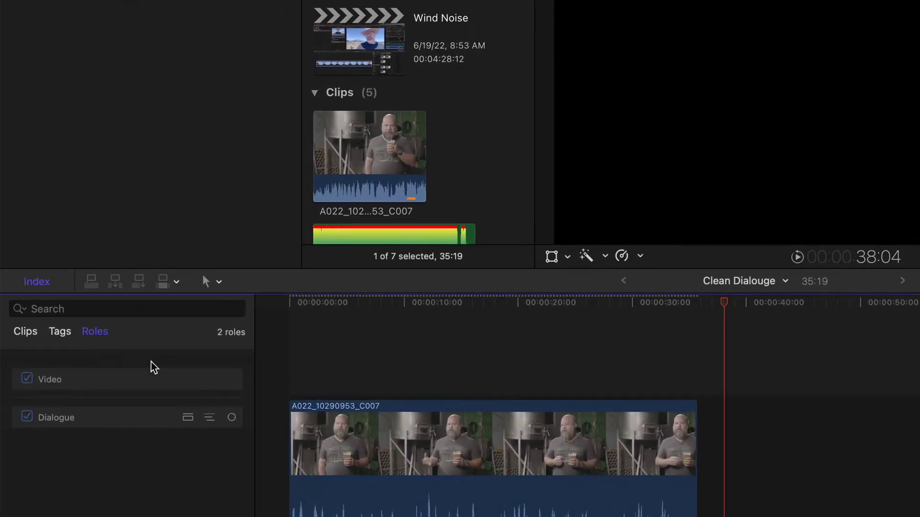
pyautogui.click(209, 419)
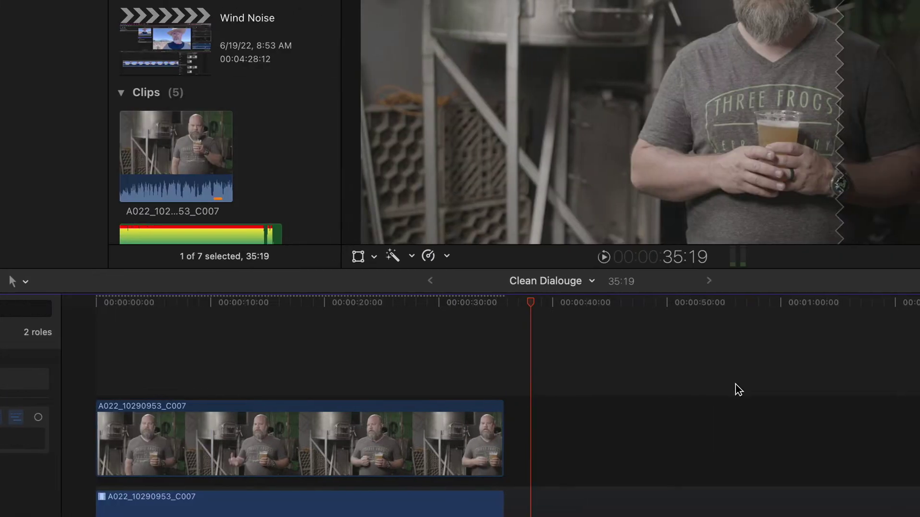
pyautogui.moveTo(604, 365); pyautogui.dragTo(622, 513)
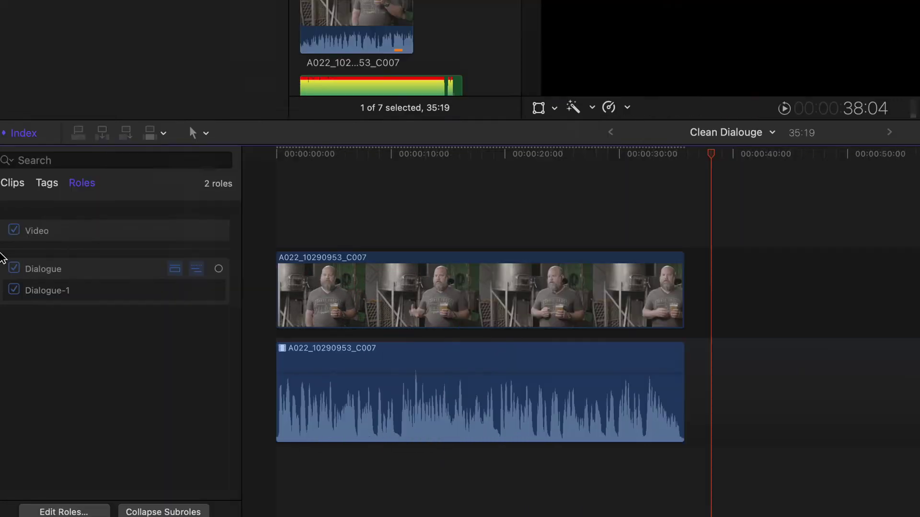
pyautogui.click(195, 270)
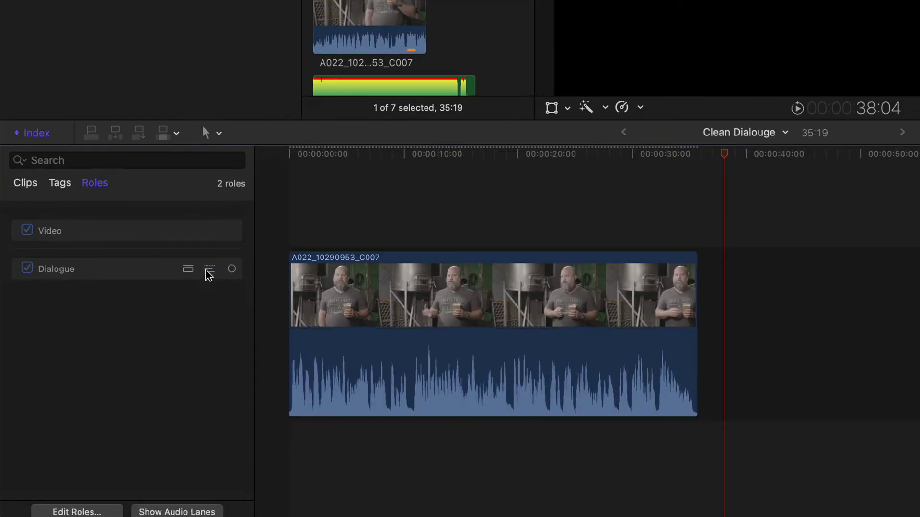
pyautogui.click(208, 271)
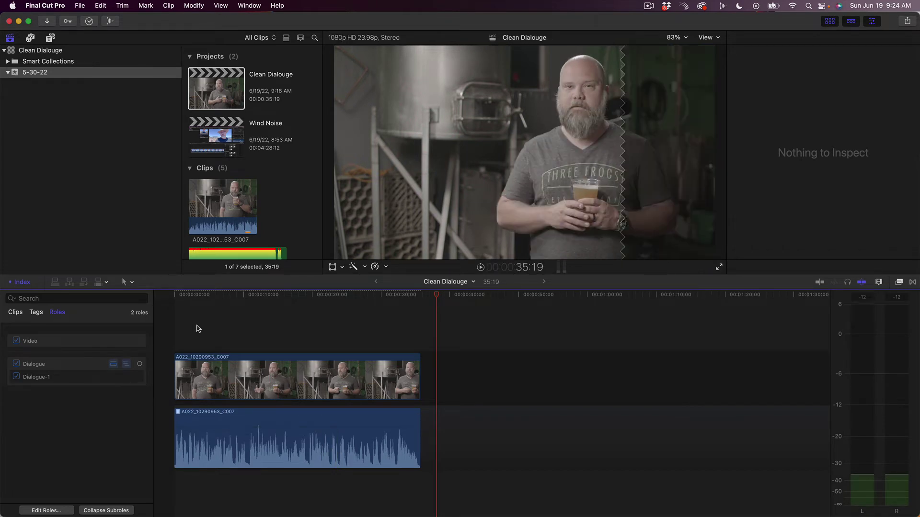
# Play the opening five seconds or so of the interview clip to check the dialogue level on the audio meters
pyautogui.click(178, 297)
pyautogui.press('space')
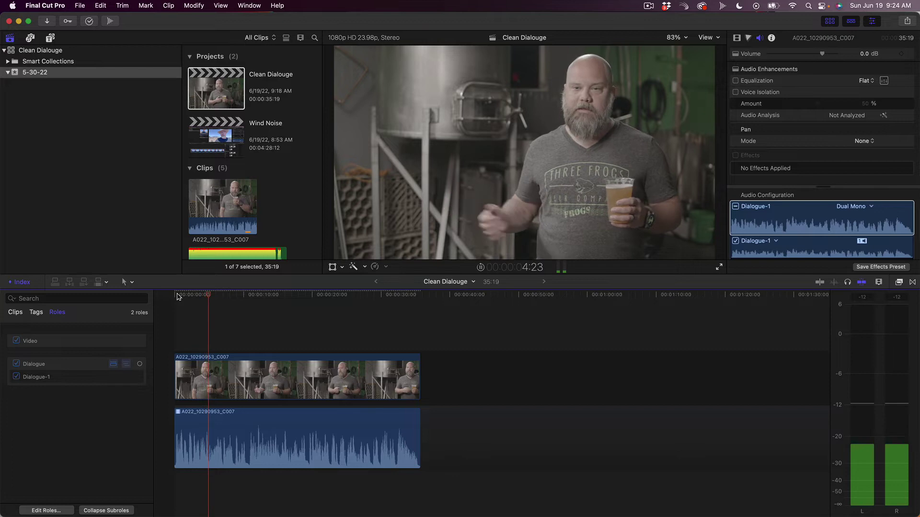
pyautogui.press('space')
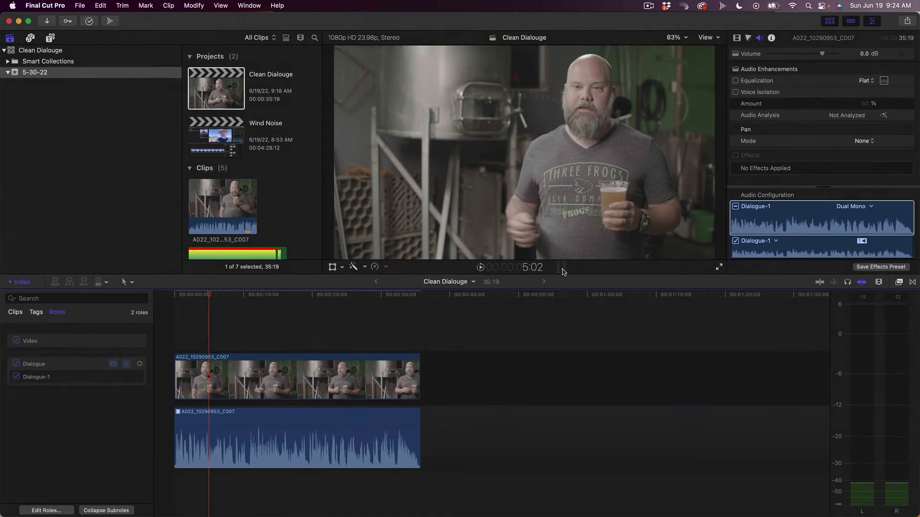
pyautogui.press('super+shift+8')
# Apply the Channel EQ audio effect to the dialogue clip A022_10290953_C007
pyautogui.click(899, 283)
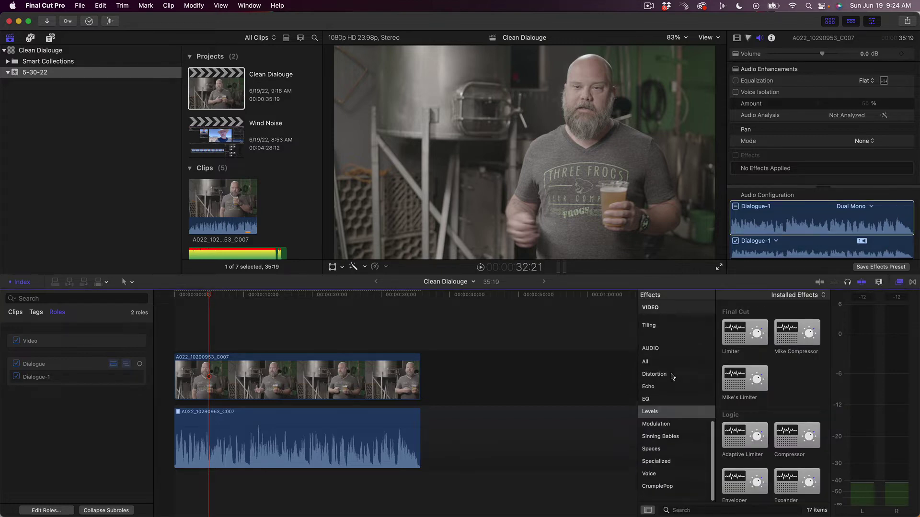
pyautogui.scroll(1, 666, 390)
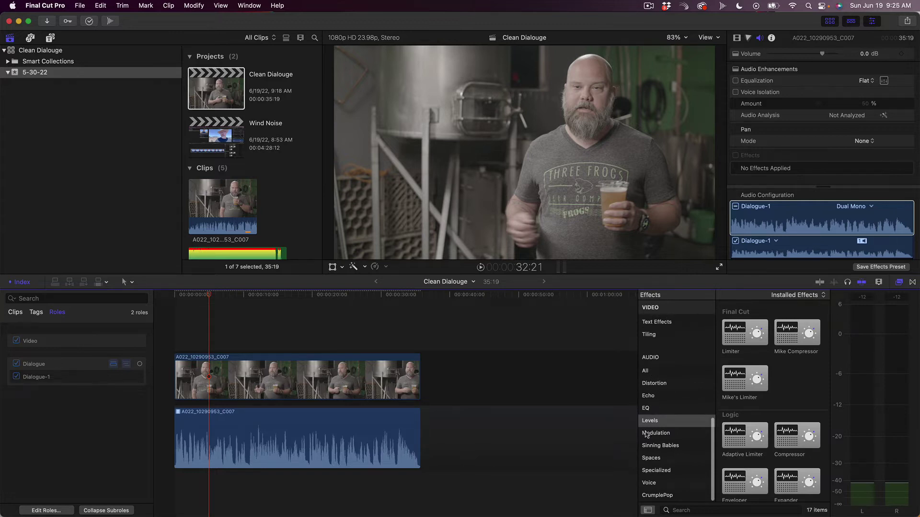
pyautogui.click(653, 412)
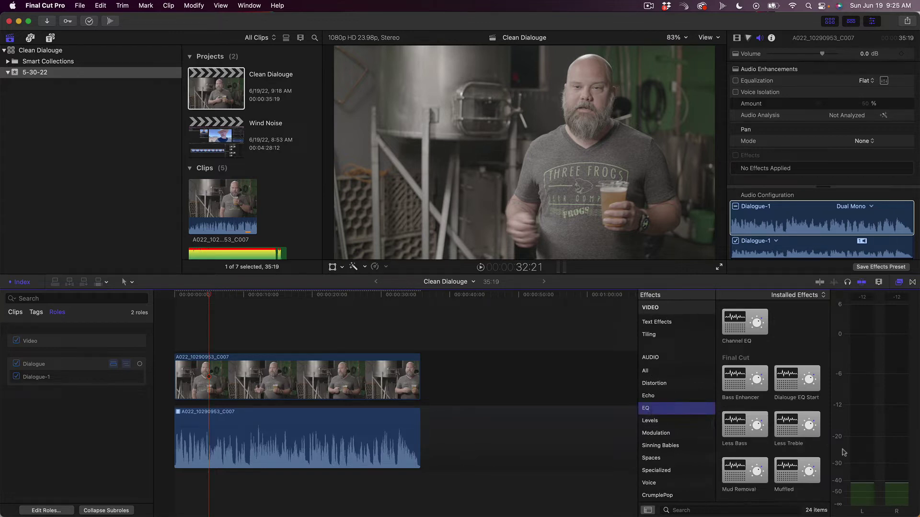
pyautogui.moveTo(738, 330); pyautogui.dragTo(259, 437)
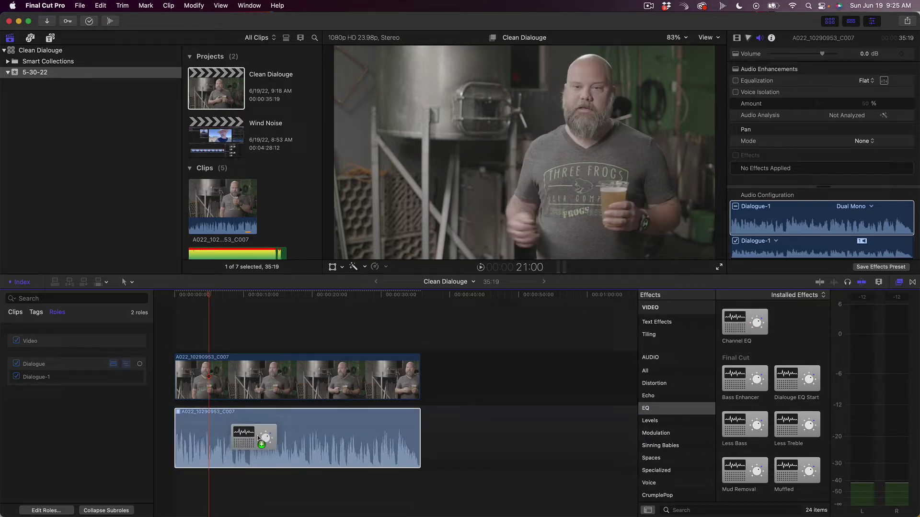
pyautogui.moveTo(258, 438); pyautogui.dragTo(259, 438)
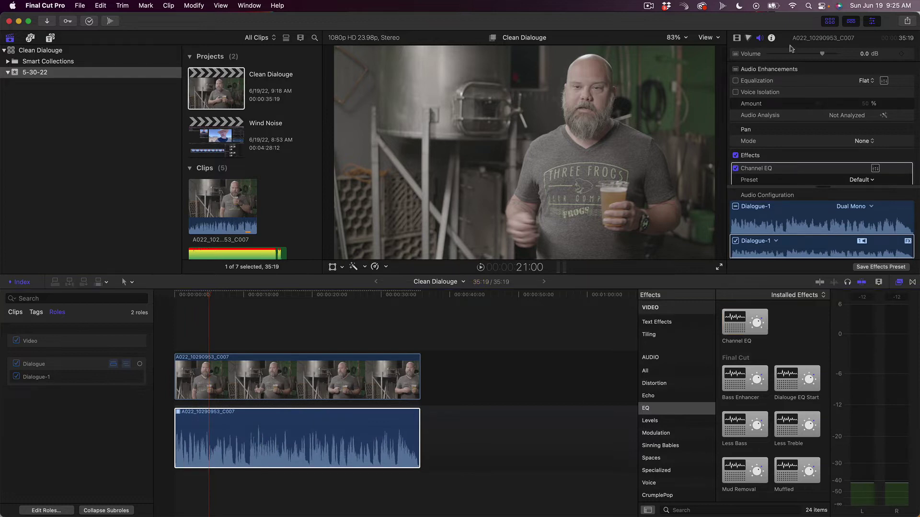
# Open the Channel EQ's graphic editor and reposition it so the clips in the timeline are uncovered
pyautogui.scroll(-2, 852, 138)
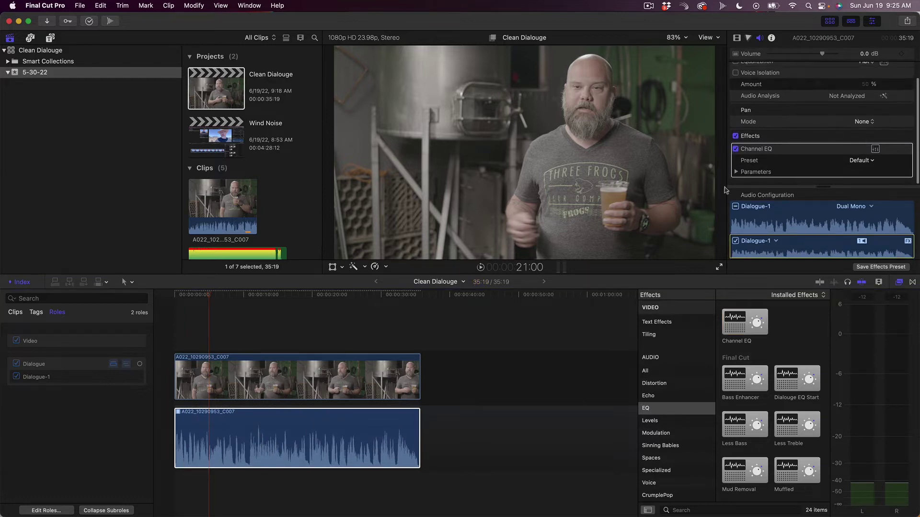
pyautogui.click(876, 151)
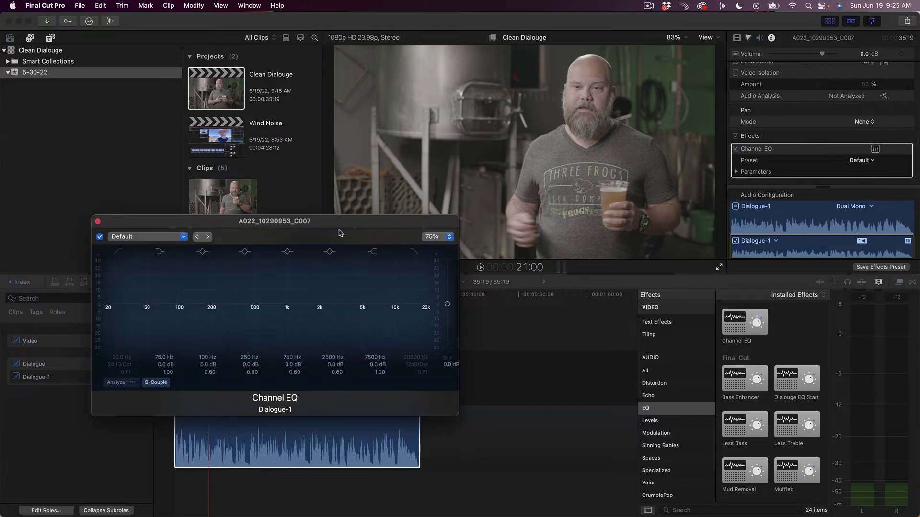
pyautogui.moveTo(310, 224); pyautogui.dragTo(478, 139)
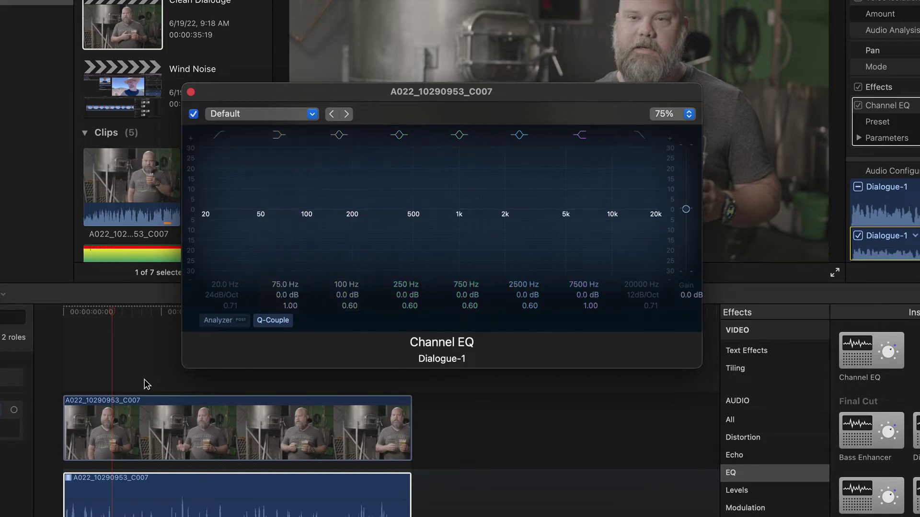
# Turn on the Channel EQ's Analyzer and play the clip to view the dialogue's frequency spectrum
pyautogui.click(222, 325)
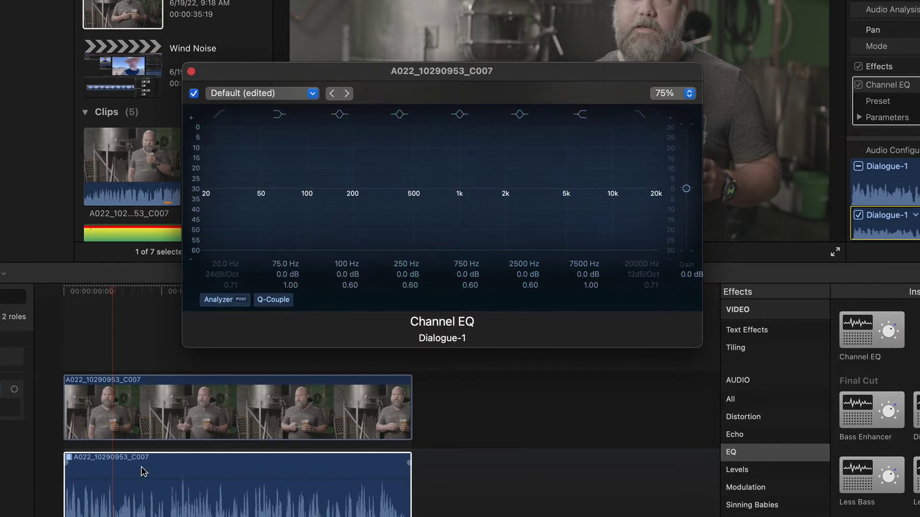
pyautogui.click(143, 489)
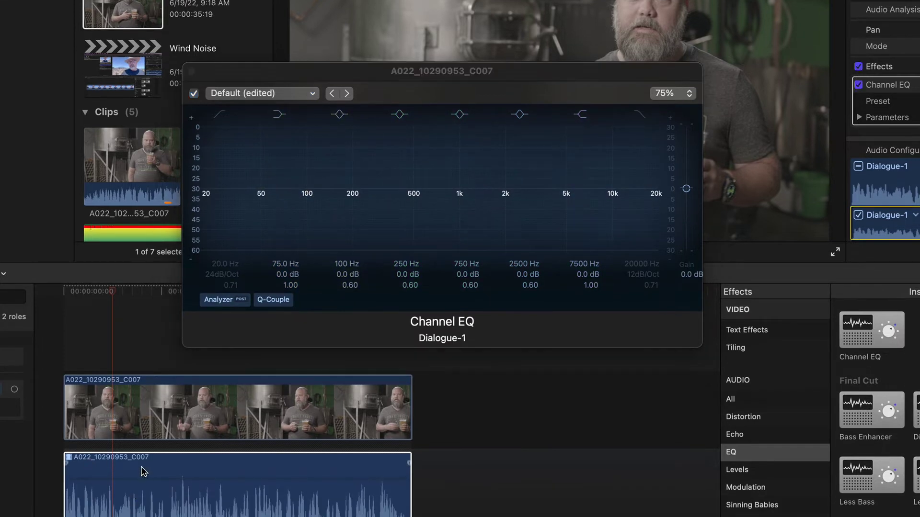
pyautogui.press('space')
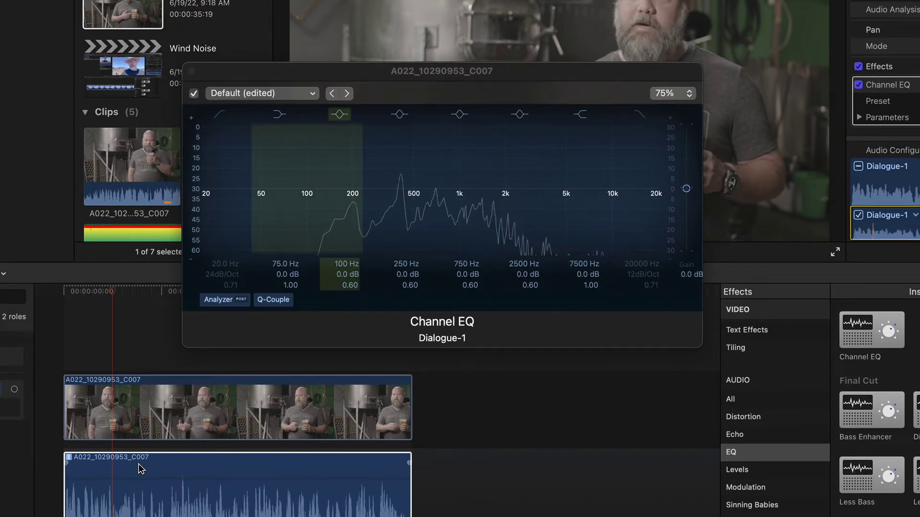
pyautogui.moveTo(352, 215)
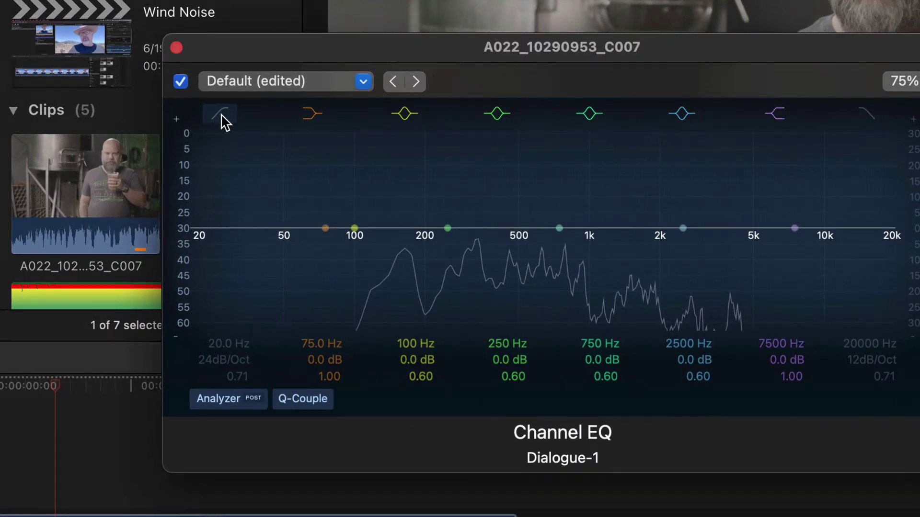
# Enable the Channel EQ's low-cut band at 90 Hz and its high-cut band at 5200 Hz
pyautogui.click(221, 117)
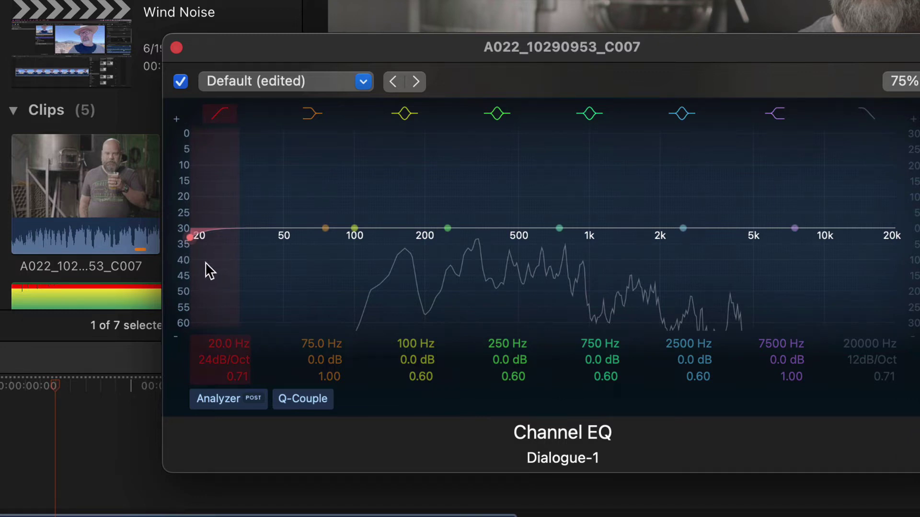
pyautogui.moveTo(205, 263); pyautogui.dragTo(370, 252)
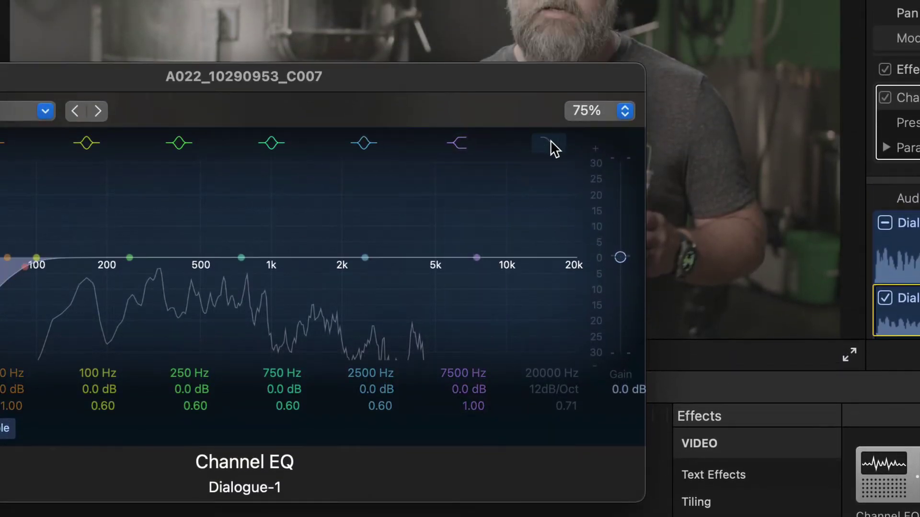
pyautogui.click(551, 144)
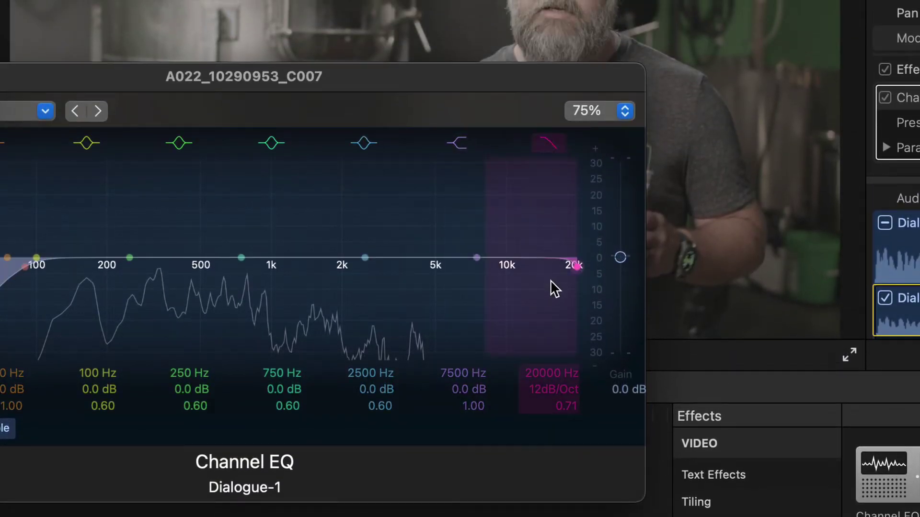
pyautogui.moveTo(554, 280); pyautogui.dragTo(405, 290)
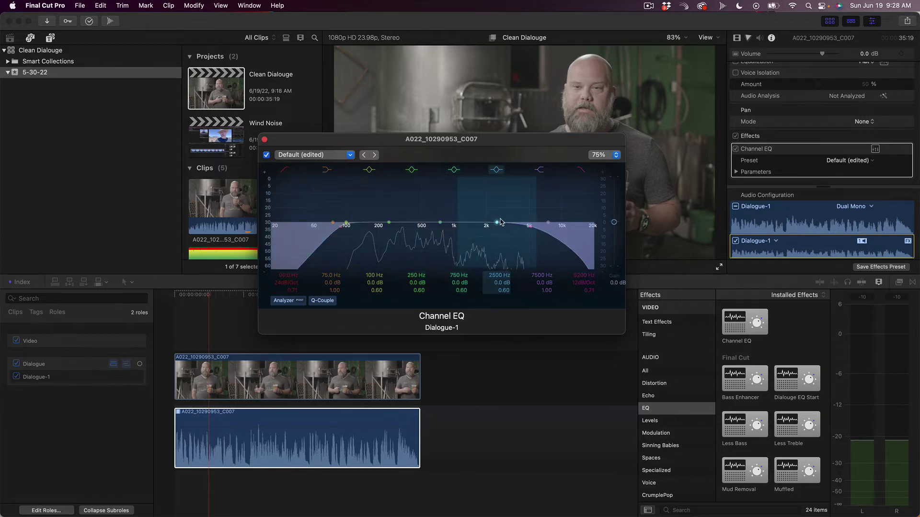
# Try boosting and cutting the 2500 Hz band, leaving it flat at 2100 Hz, and shift the 250 Hz band to 230 Hz
pyautogui.moveTo(498, 224); pyautogui.dragTo(497, 209)
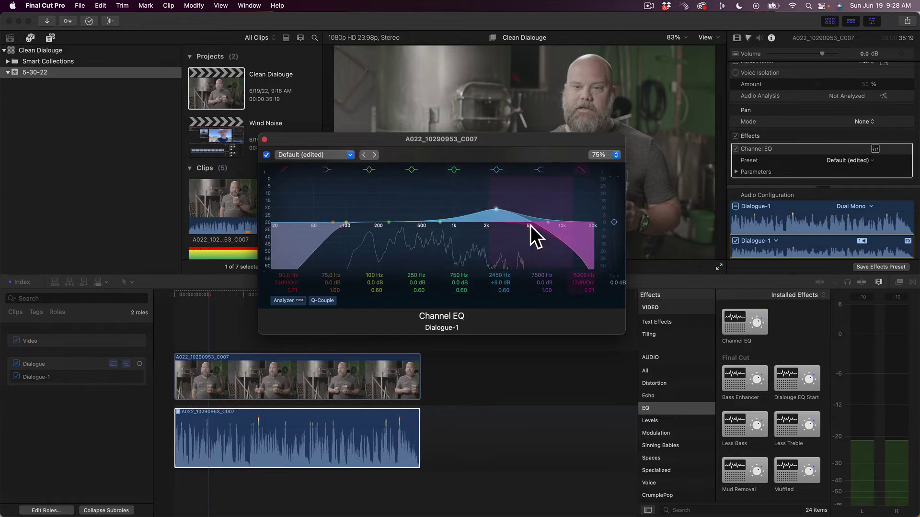
pyautogui.moveTo(497, 212); pyautogui.dragTo(494, 248)
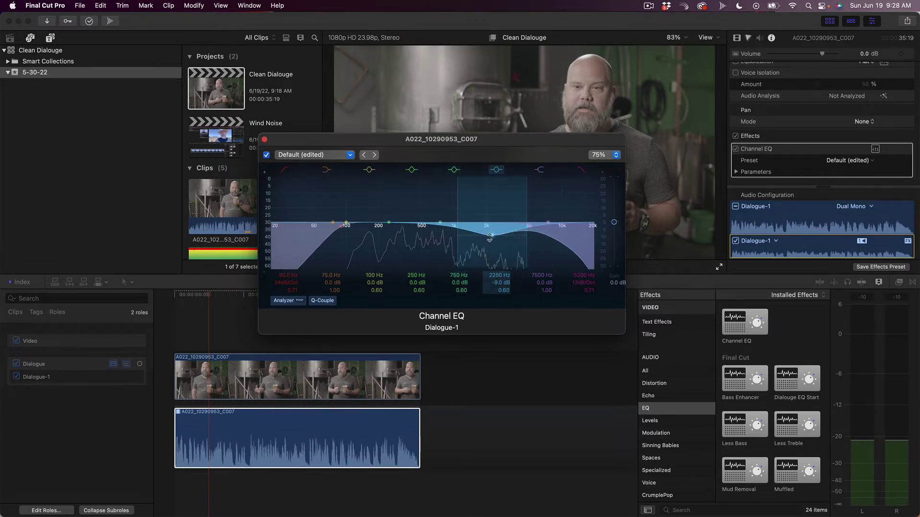
pyautogui.moveTo(493, 236)
pyautogui.mouseDown()
pyautogui.moveTo(491, 210)
pyautogui.moveTo(488, 219)
pyautogui.mouseUp()
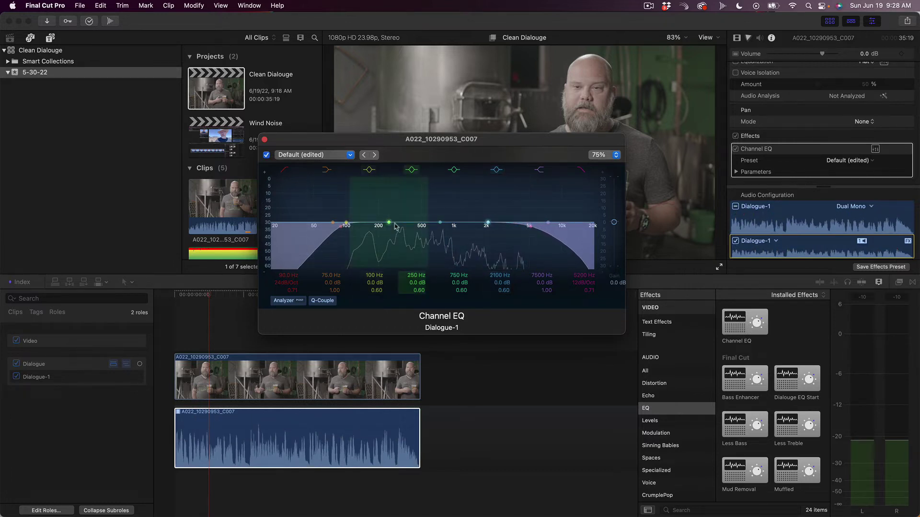
pyautogui.moveTo(389, 223)
pyautogui.mouseDown()
pyautogui.moveTo(388, 203)
pyautogui.moveTo(386, 225)
pyautogui.mouseUp()
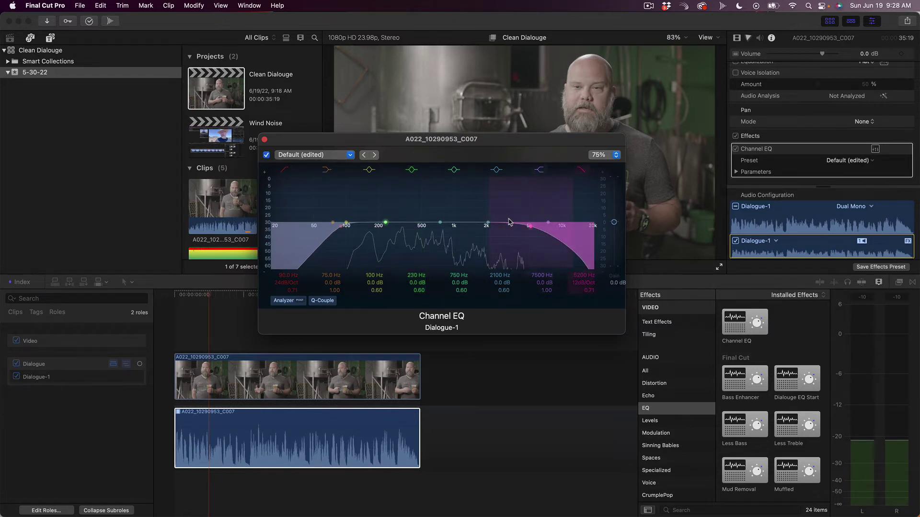
# Boost the 2100 Hz band by 8.5 dB and narrow it by setting its Q to 100
pyautogui.moveTo(488, 223); pyautogui.dragTo(489, 208)
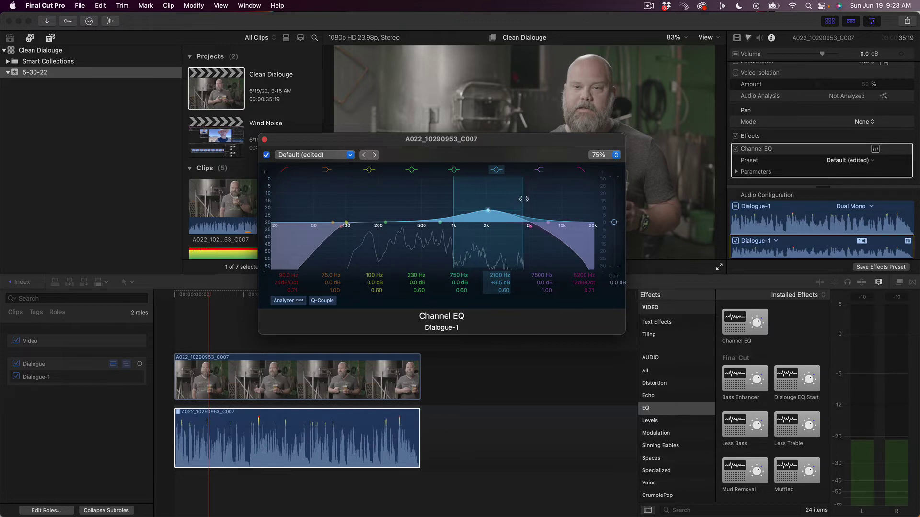
pyautogui.moveTo(524, 198); pyautogui.dragTo(488, 198)
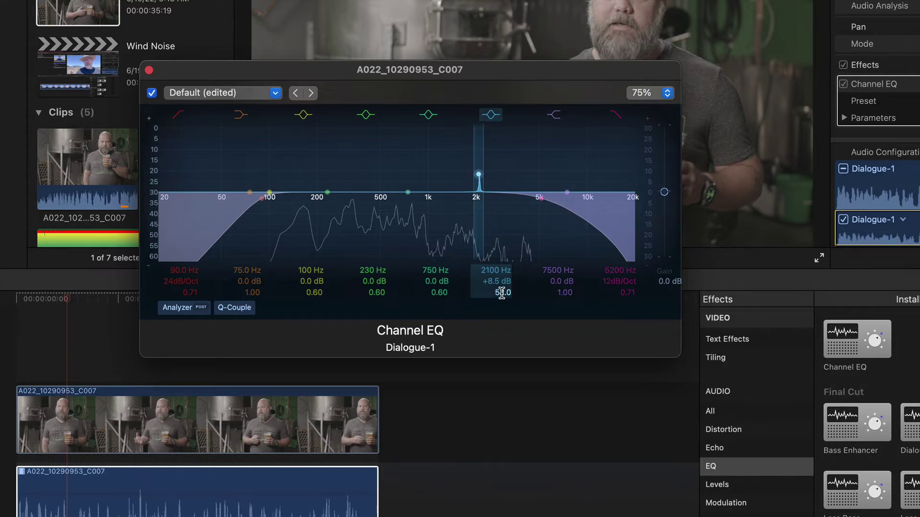
pyautogui.doubleClick(502, 293)
pyautogui.write('100')
pyautogui.press('Return')
# Set the Q of the 750 Hz, 230 Hz and 100 Hz bands to 1
pyautogui.doubleClick(436, 293)
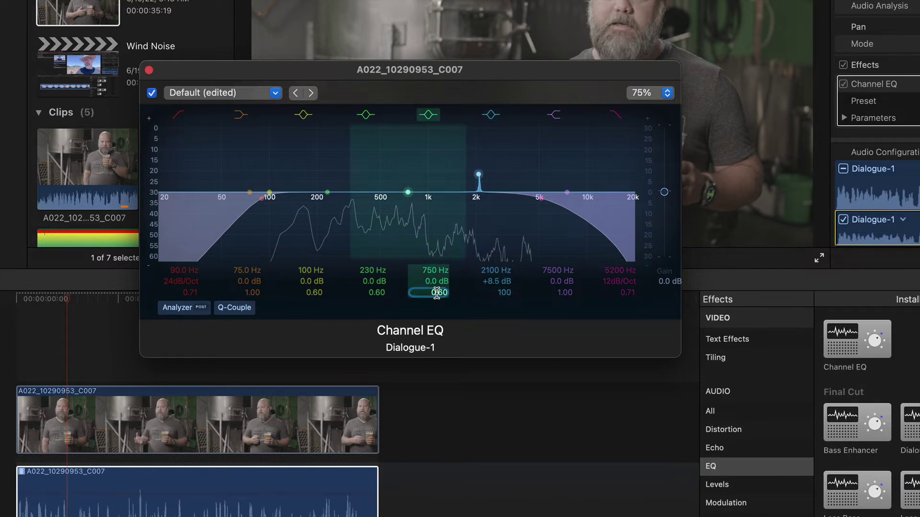
pyautogui.write('1')
pyautogui.press('Return')
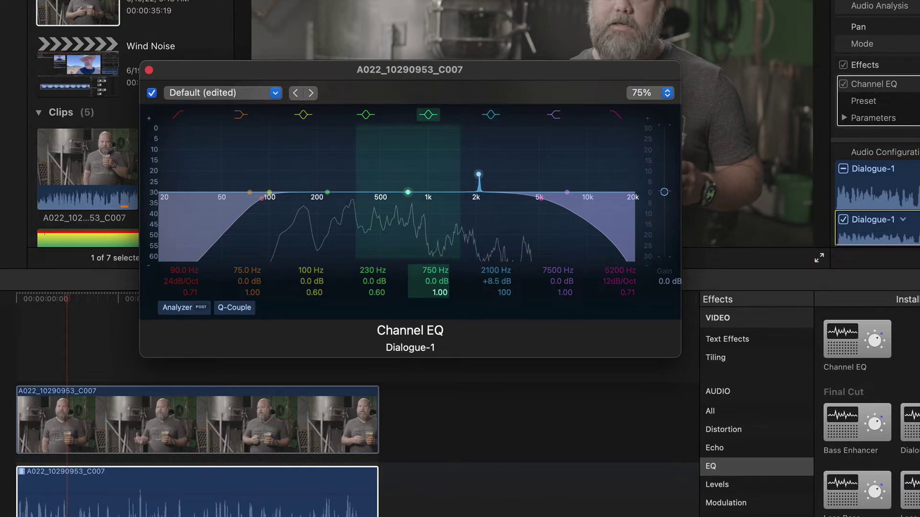
pyautogui.doubleClick(375, 293)
pyautogui.write('1')
pyautogui.press('Return')
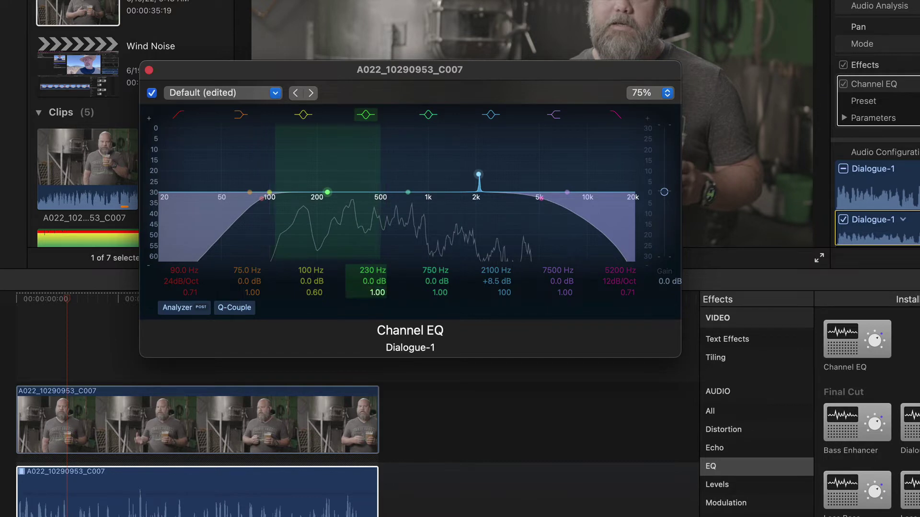
pyautogui.doubleClick(314, 292)
pyautogui.write('1')
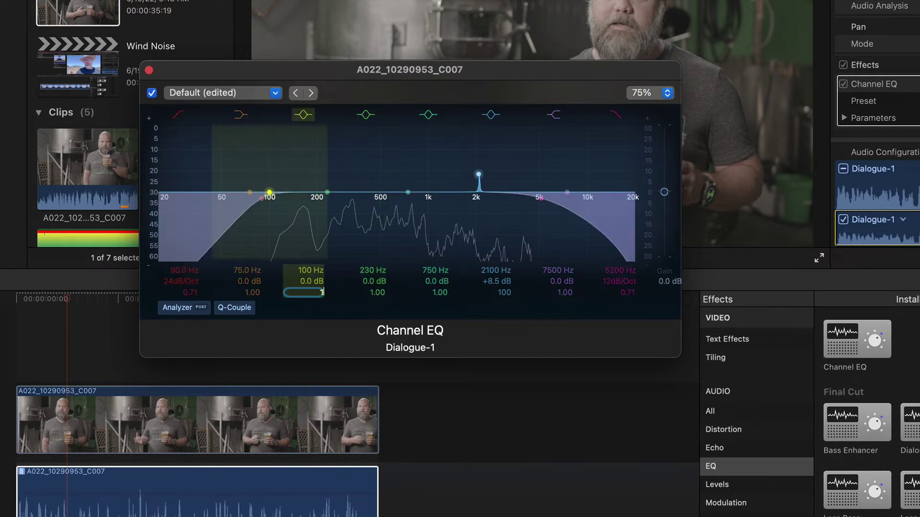
pyautogui.press('Return')
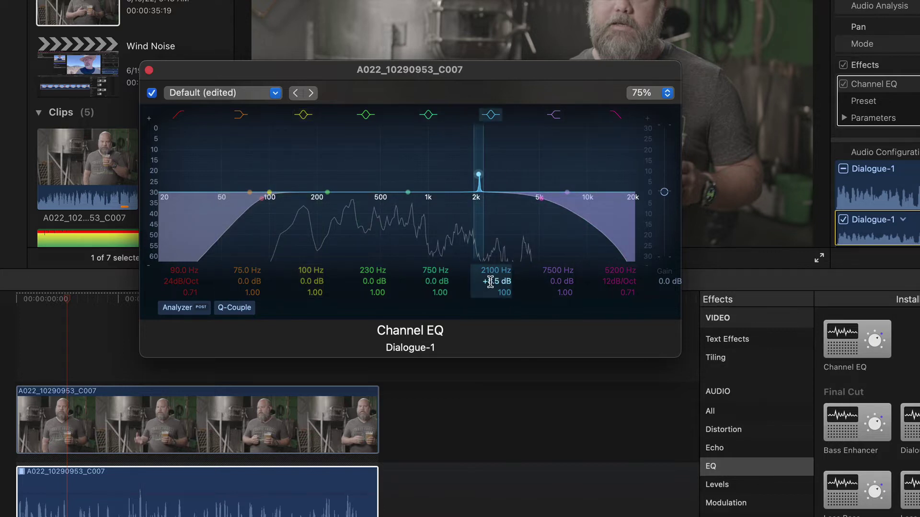
# Move the Channel EQ window clear of the timeline, then boost the 2100 Hz band to +24 dB and shift it to 2000 Hz
pyautogui.moveTo(488, 283); pyautogui.dragTo(487, 304)
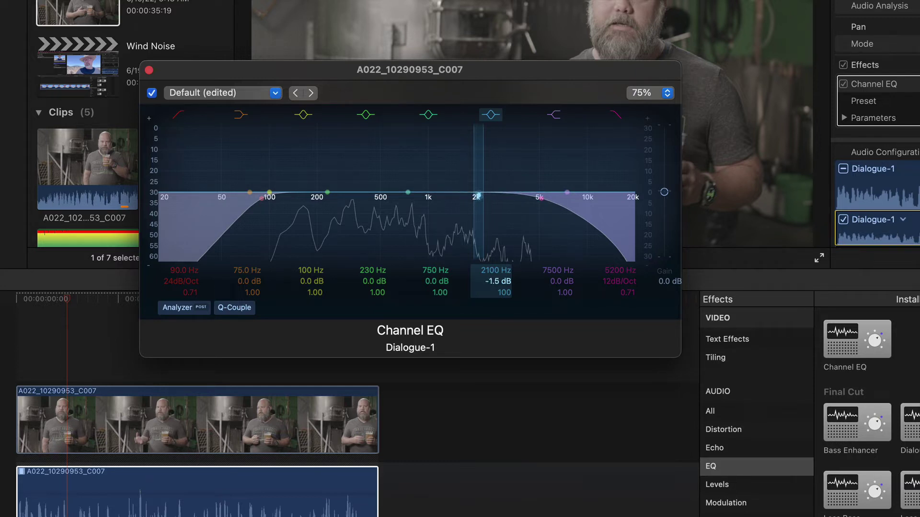
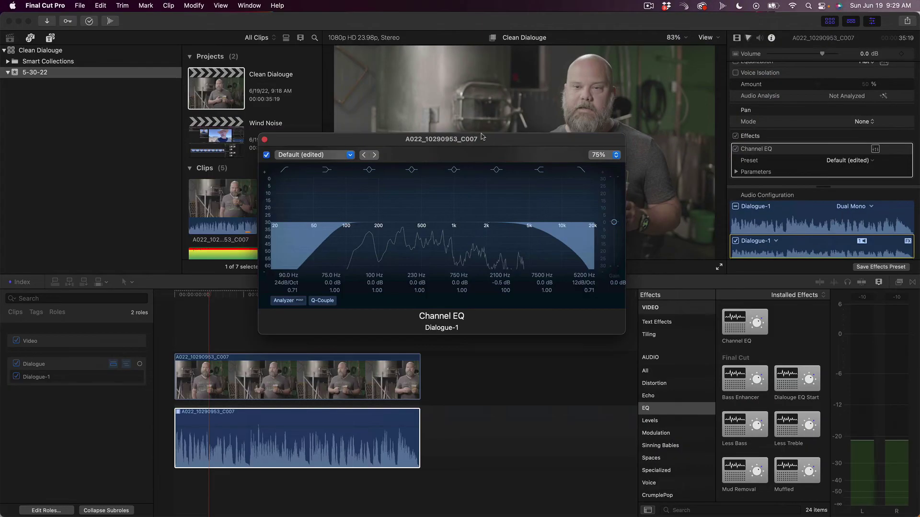
pyautogui.moveTo(481, 135); pyautogui.dragTo(604, 40)
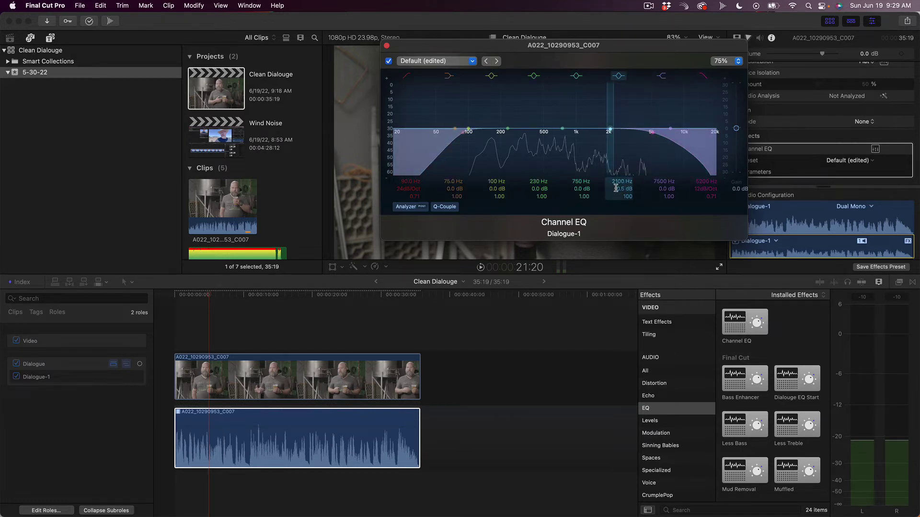
pyautogui.moveTo(621, 189)
pyautogui.mouseDown()
pyautogui.moveTo(620, 153)
pyautogui.moveTo(607, 188)
pyautogui.mouseUp()
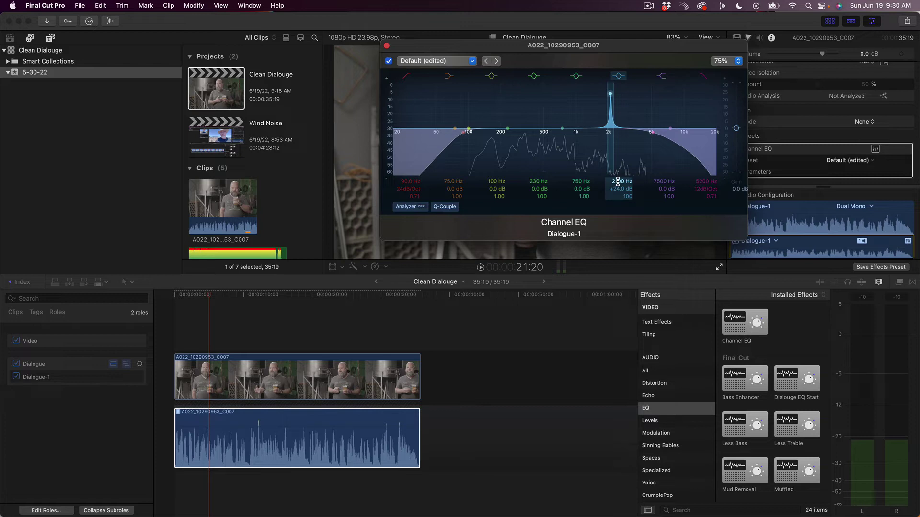
pyautogui.moveTo(617, 181)
pyautogui.mouseDown()
pyautogui.moveTo(617, 194)
pyautogui.moveTo(618, 182)
pyautogui.mouseUp()
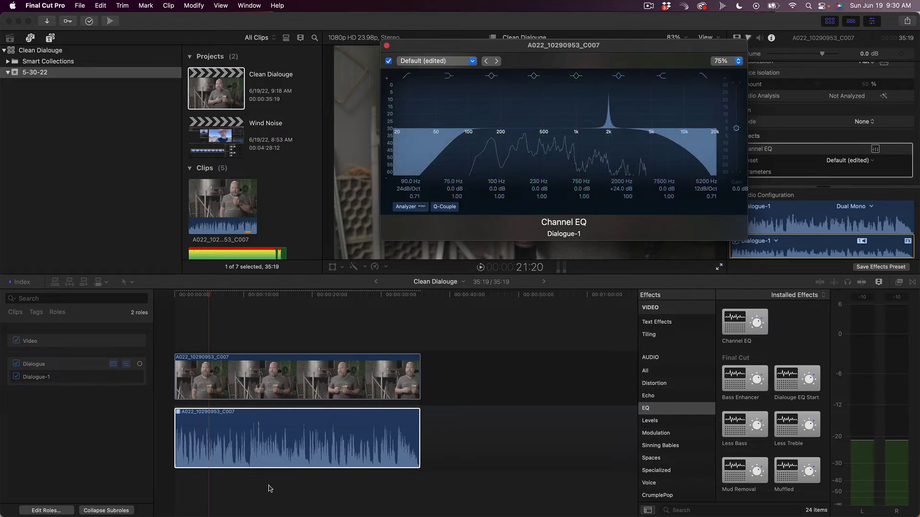
# Select the clip's audio and play it from the start to hear the boosted 2000 Hz band
pyautogui.click(332, 442)
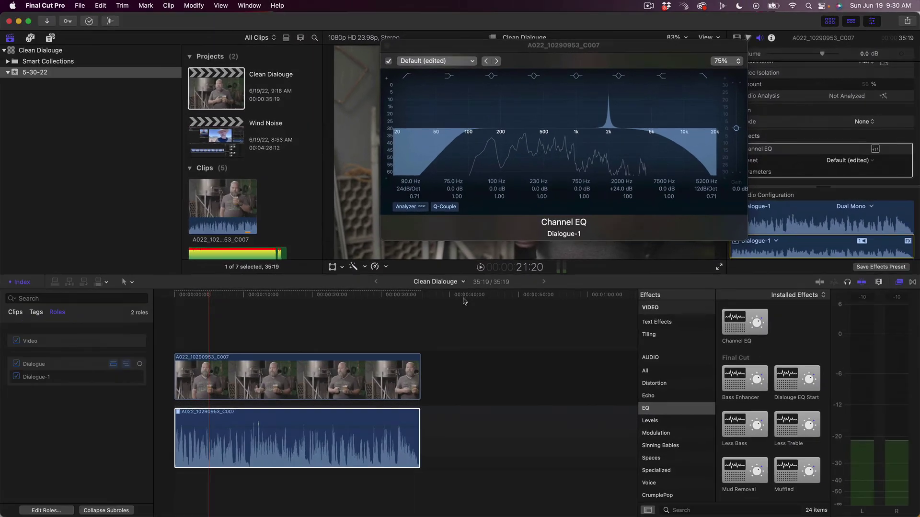
pyautogui.click(276, 443)
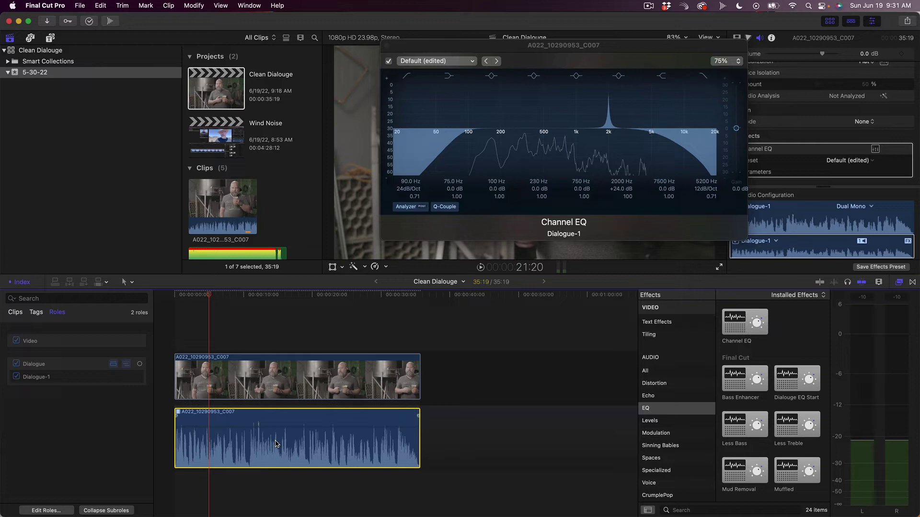
pyautogui.press('Home')
pyautogui.press('space')
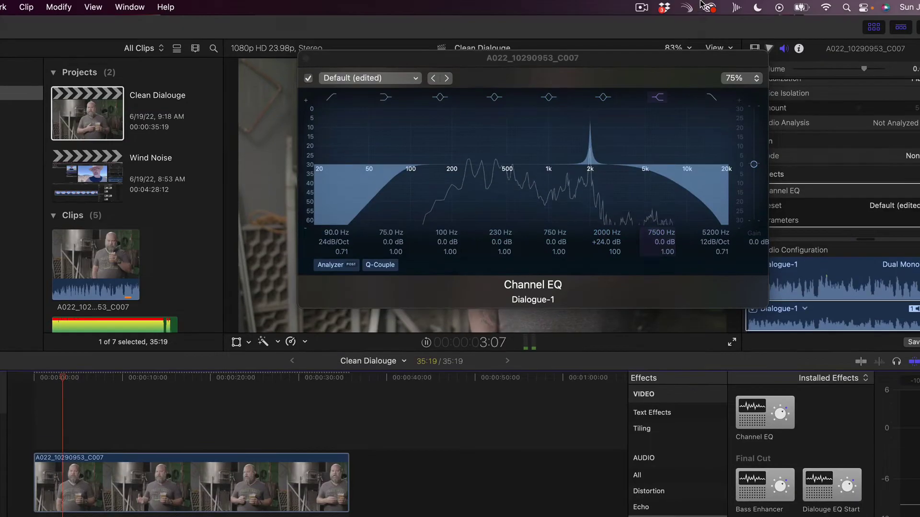
pyautogui.press('space')
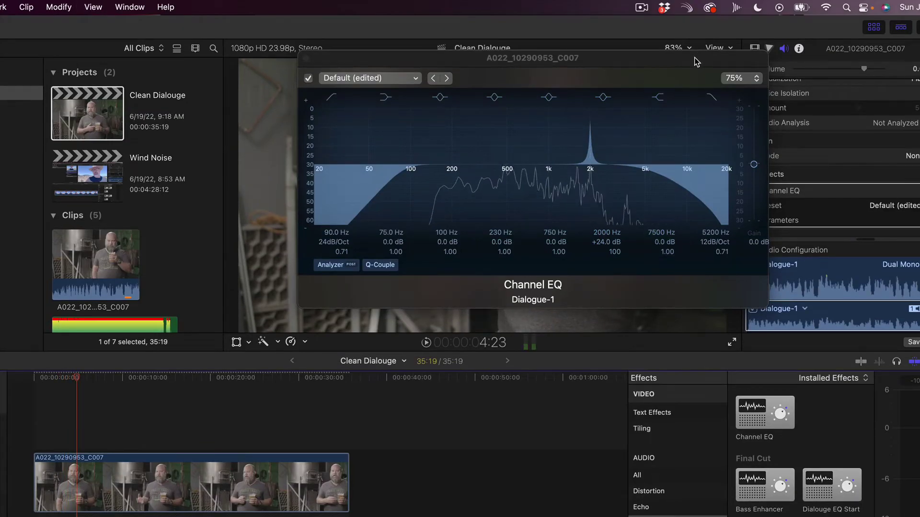
# Play the clip from the start while sweeping the boosted 2000 Hz band to 1820 Hz, and cut that band to -24 dB
pyautogui.moveTo(694, 57); pyautogui.dragTo(620, 57)
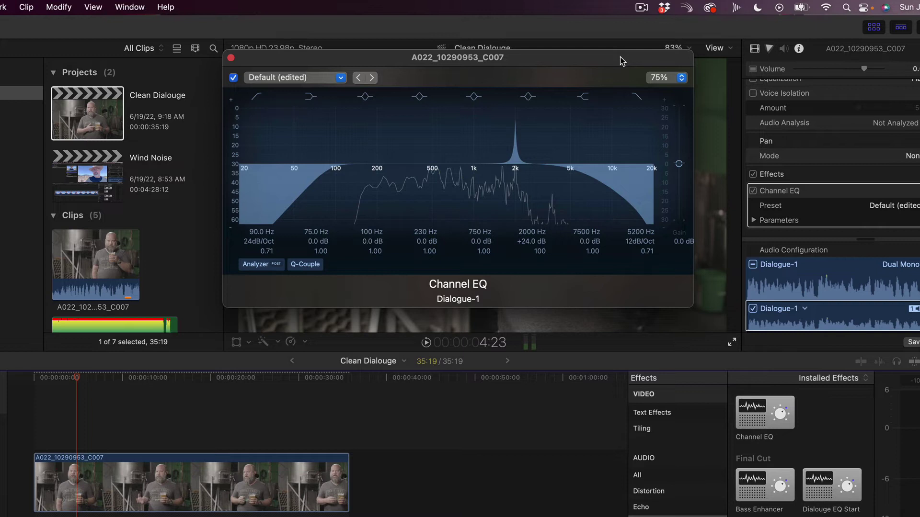
pyautogui.press('Home')
pyautogui.press('space')
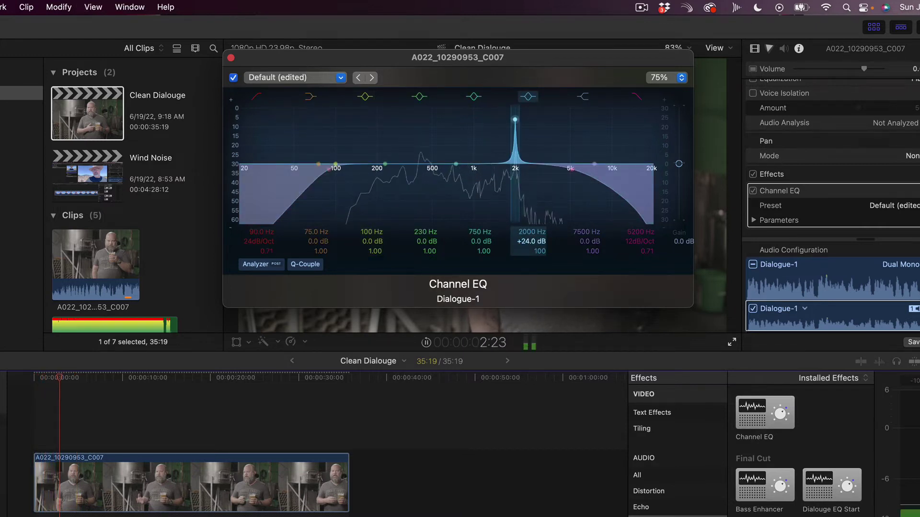
pyautogui.moveTo(528, 229)
pyautogui.mouseDown()
pyautogui.moveTo(528, 244)
pyautogui.moveTo(527, 237)
pyautogui.mouseUp()
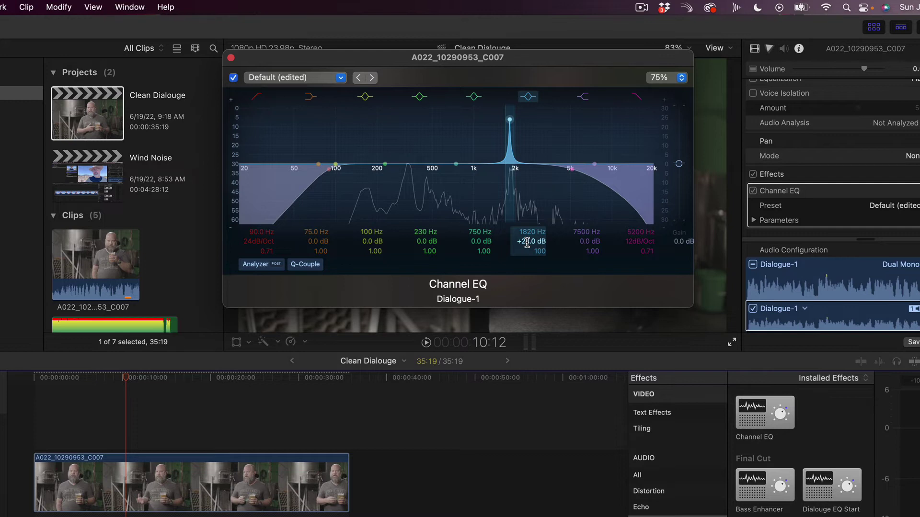
pyautogui.press('Home')
pyautogui.press('space')
pyautogui.moveTo(527, 242); pyautogui.dragTo(527, 265)
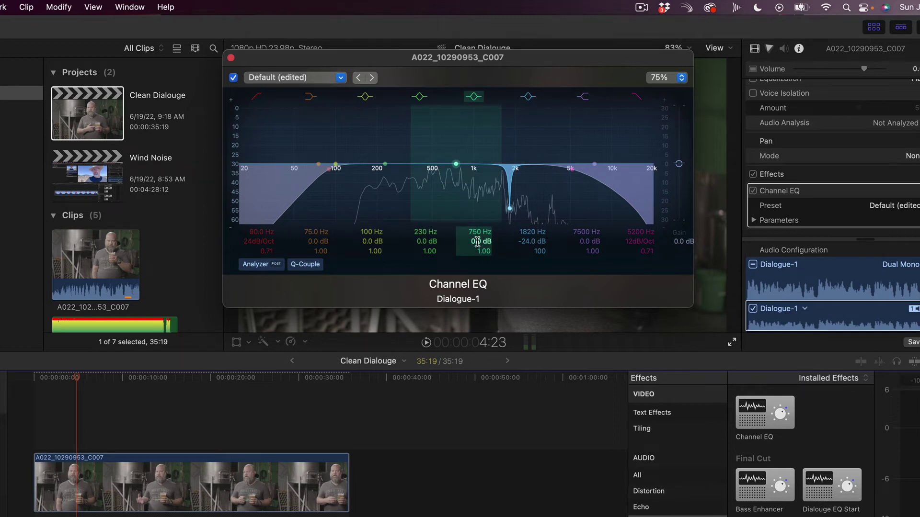
# Boost the 750 Hz band to +24 dB and set the Q of the 750 Hz, 230 Hz and 100 Hz bands to 100
pyautogui.moveTo(476, 238); pyautogui.dragTo(481, 218)
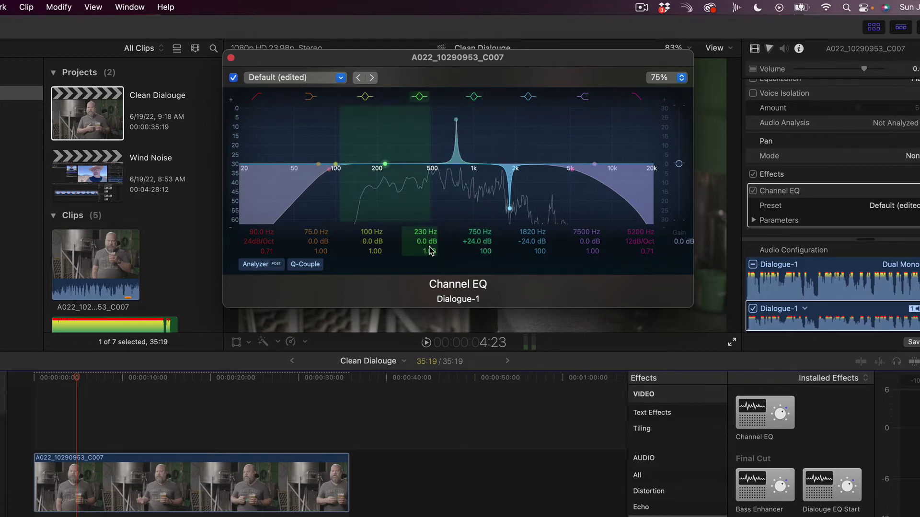
pyautogui.moveTo(431, 252); pyautogui.dragTo(431, 218)
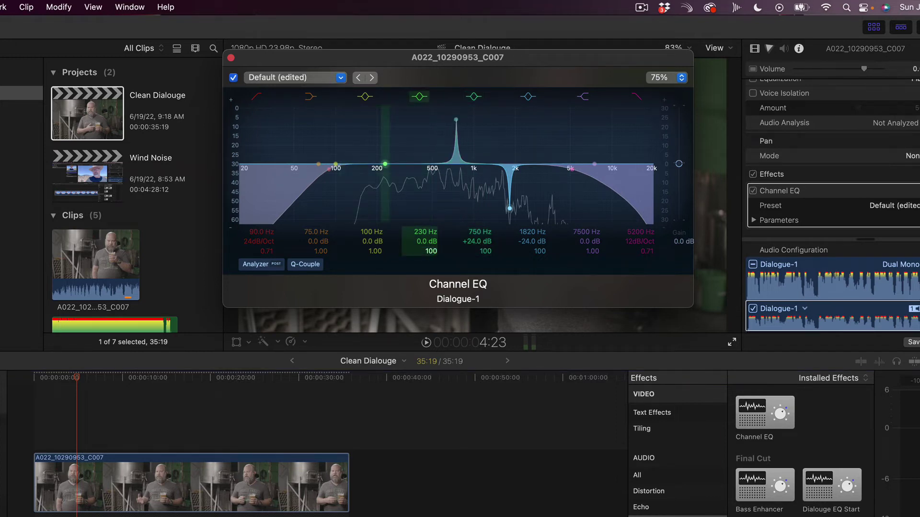
pyautogui.doubleClick(378, 252)
pyautogui.write('1')
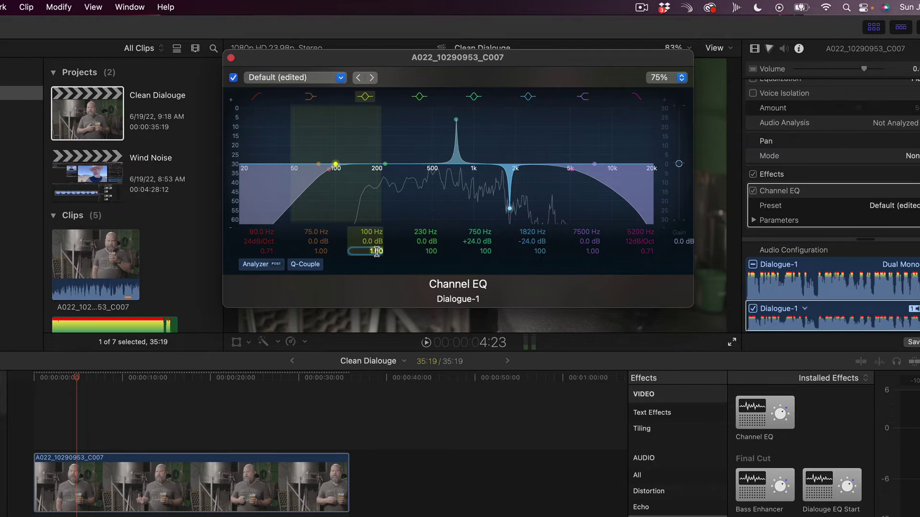
pyautogui.write('00')
pyautogui.press('Return')
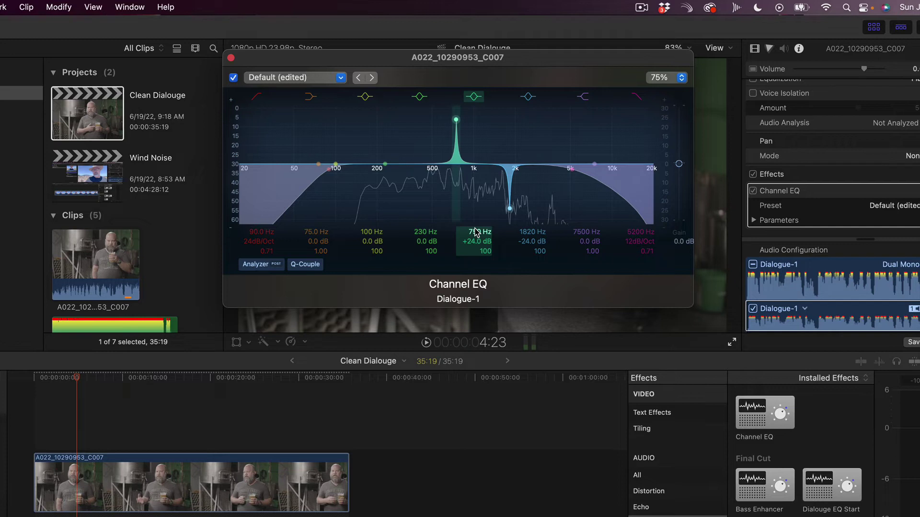
# Play the clip while shifting the boosted 750 Hz band to 700 Hz, and cut that band to -24 dB
pyautogui.press('space')
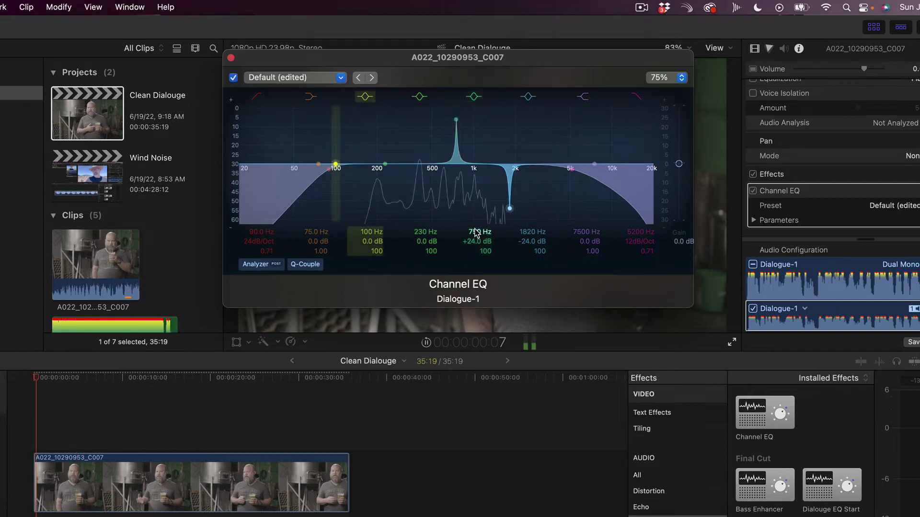
pyautogui.moveTo(476, 233)
pyautogui.mouseDown()
pyautogui.moveTo(476, 214)
pyautogui.moveTo(475, 232)
pyautogui.mouseUp()
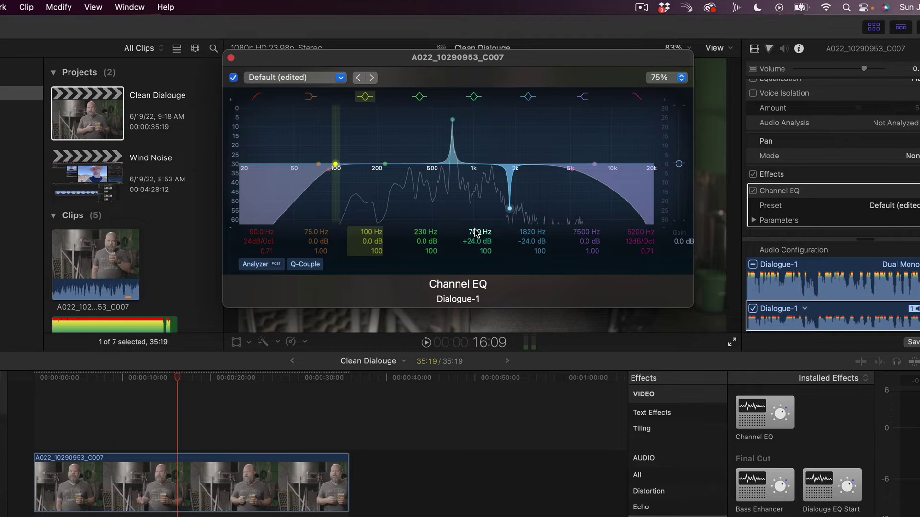
pyautogui.moveTo(476, 234); pyautogui.dragTo(476, 258)
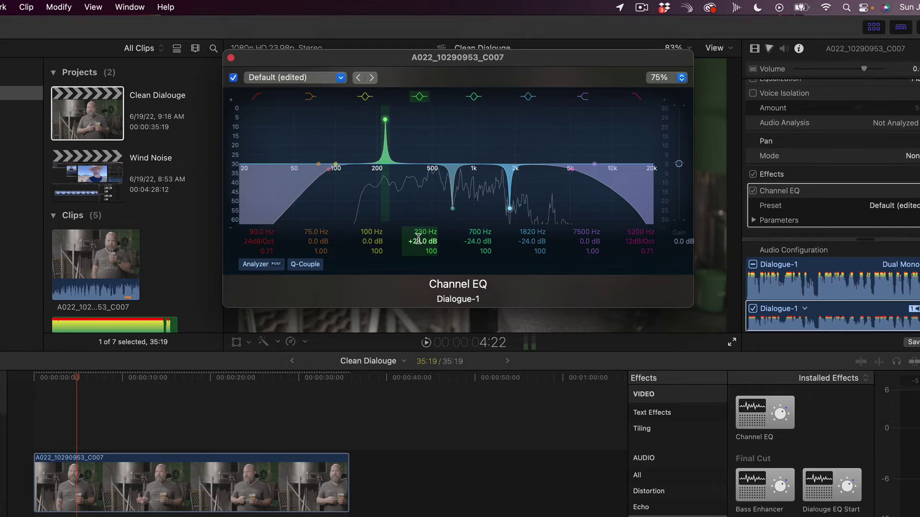
# Play from the start while sweeping the 230 Hz band, boosted by 24 dB, to 335 Hz, and cut it to -24 dB
pyautogui.press('Home')
pyautogui.press('space')
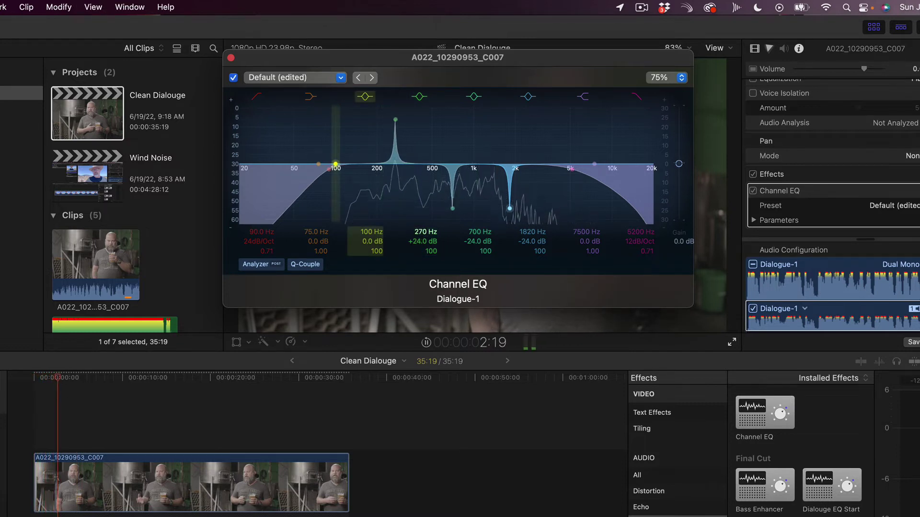
pyautogui.moveTo(399, 119); pyautogui.dragTo(408, 119)
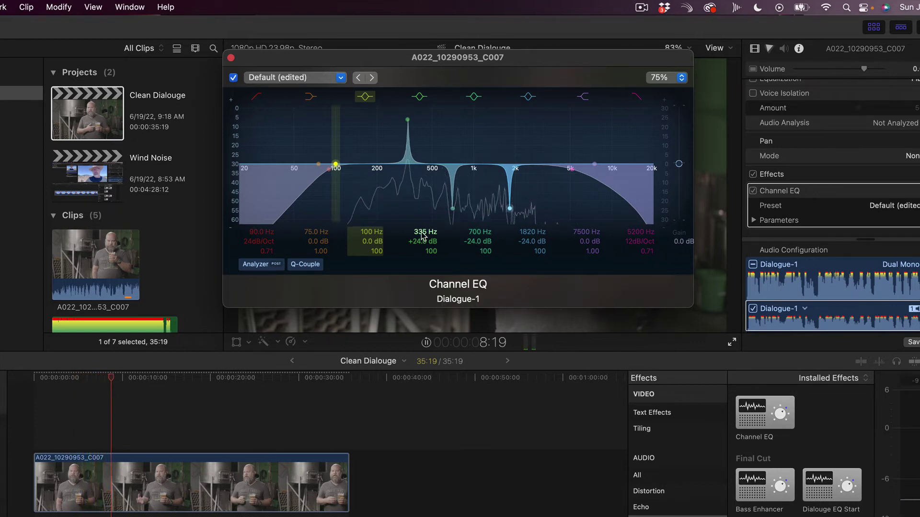
pyautogui.click(418, 247)
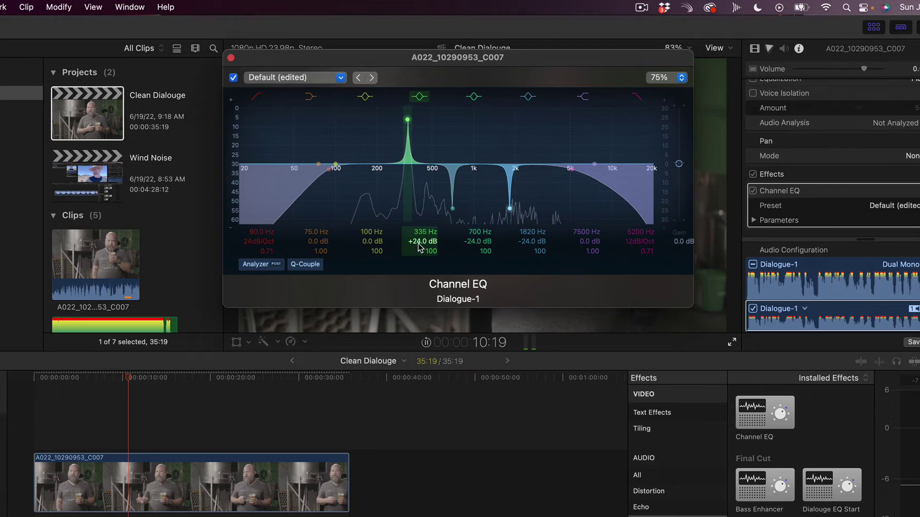
pyautogui.press('space')
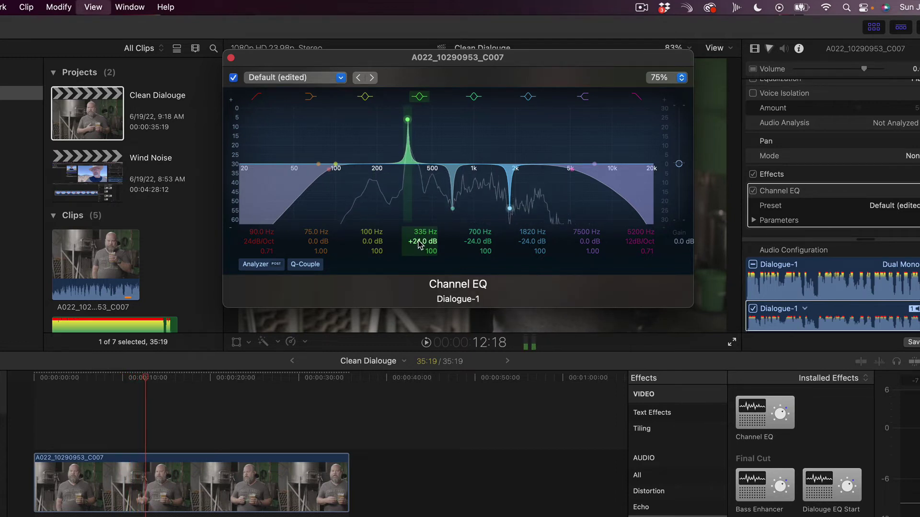
pyautogui.press('super+z')
pyautogui.press('space')
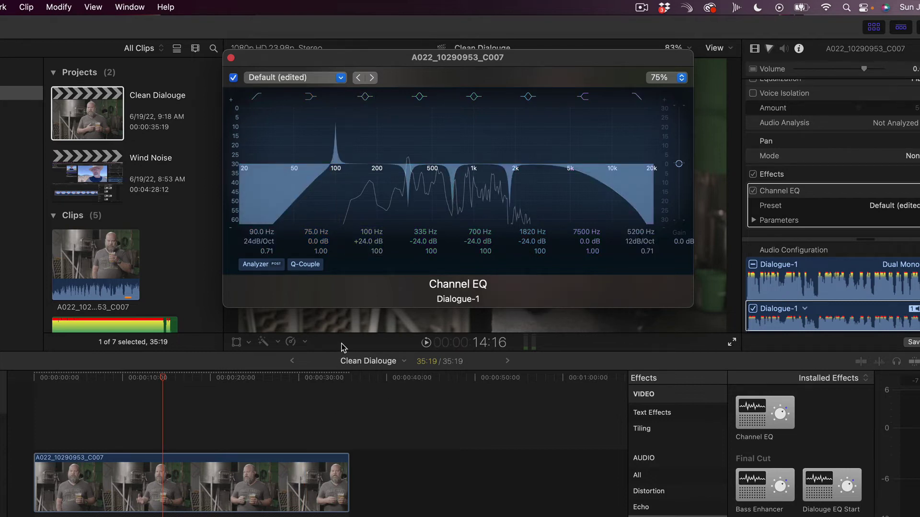
# Play from the start while sweeping the 100 Hz band, boosted by 24 dB, to 172 Hz, and cut it to -24 dB
pyautogui.press('Home')
pyautogui.press('space')
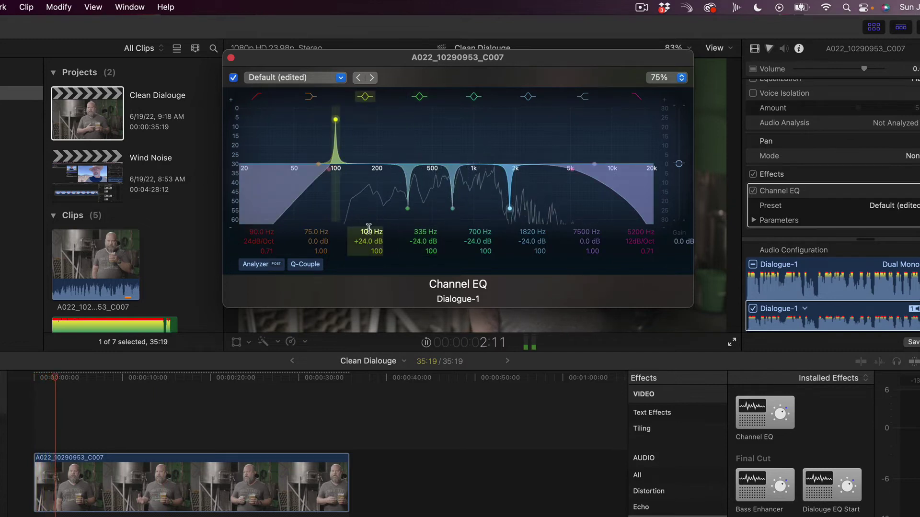
pyautogui.moveTo(369, 231); pyautogui.dragTo(369, 197)
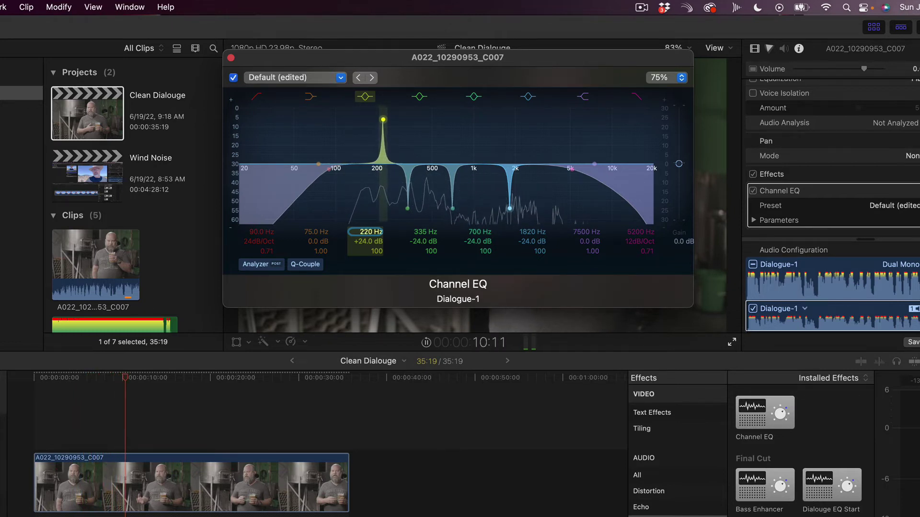
pyautogui.press('XF86AudioRaiseVolume')
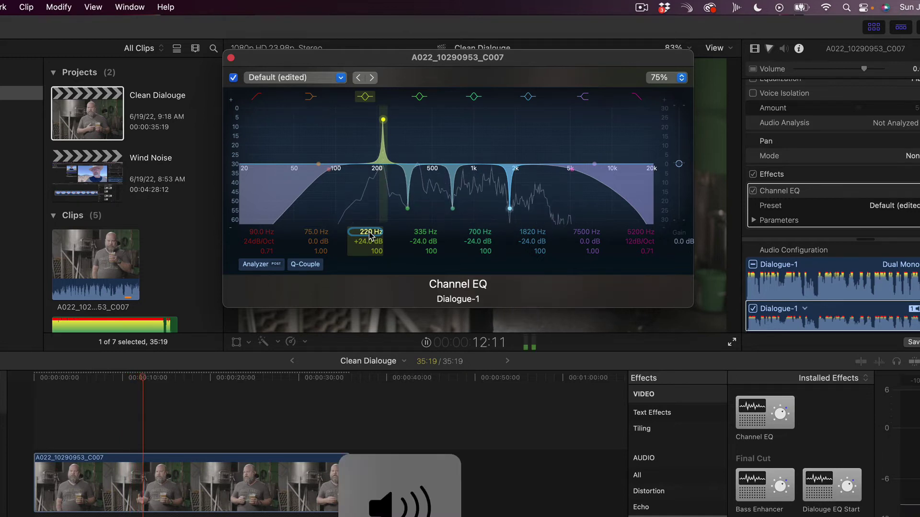
pyautogui.moveTo(367, 235); pyautogui.dragTo(367, 237)
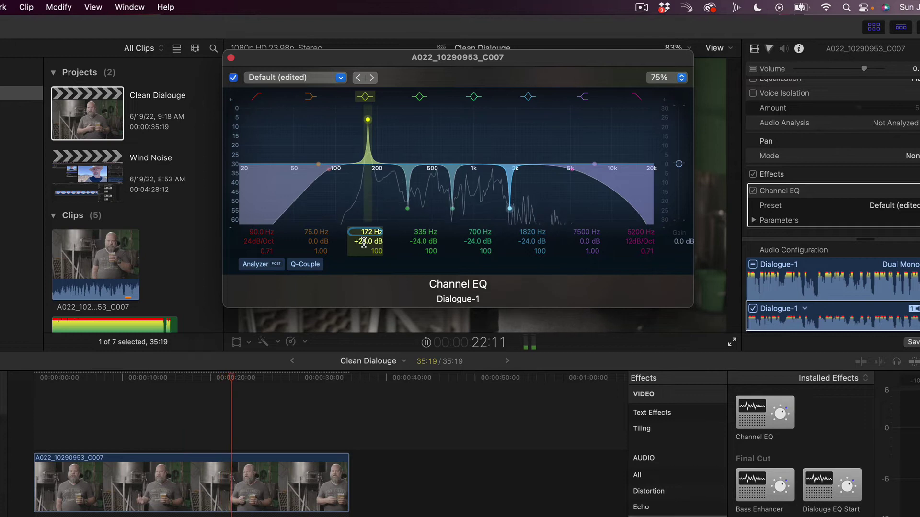
pyautogui.moveTo(368, 193); pyautogui.dragTo(367, 209)
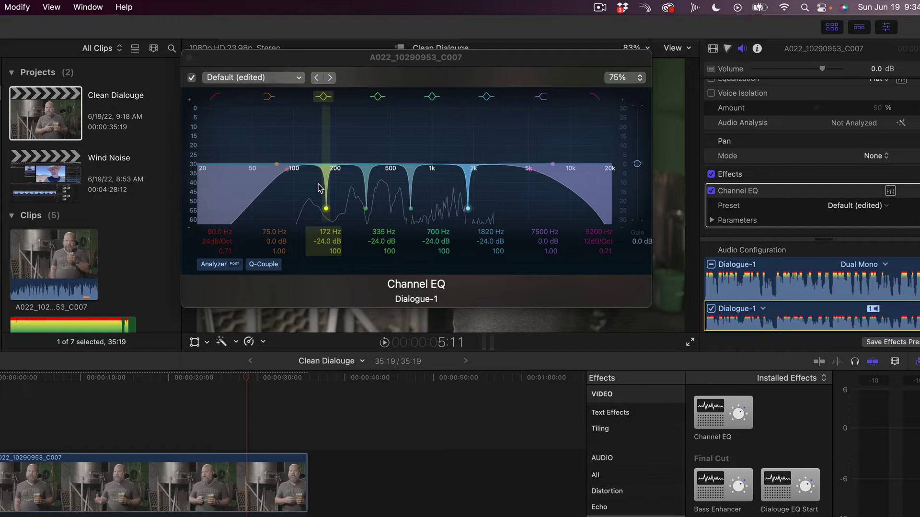
# Play the clip from the start while switching its audio effects off and on to compare the sound
pyautogui.click(225, 482)
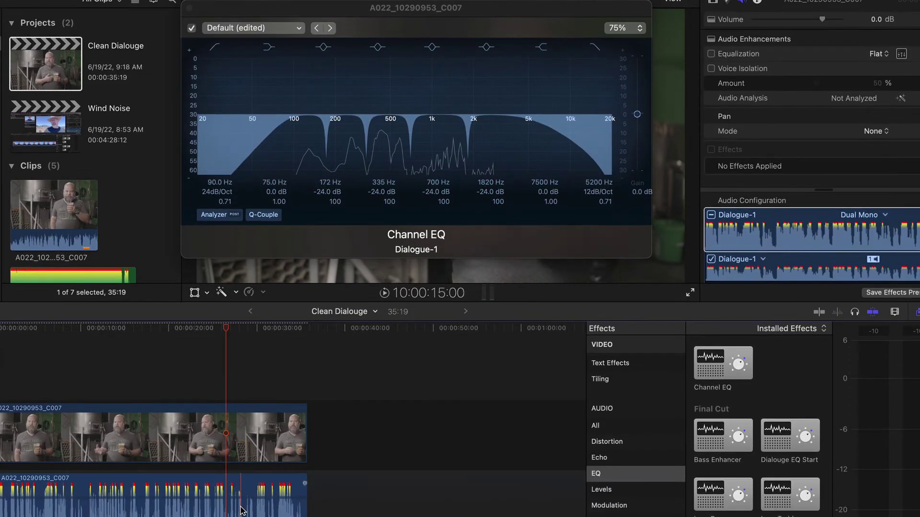
pyautogui.click(242, 510)
pyautogui.press('Home')
pyautogui.press('space')
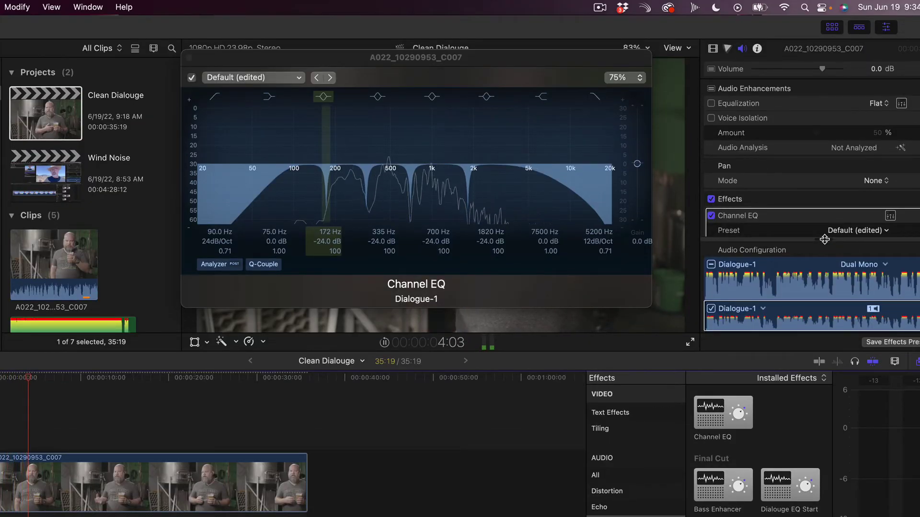
pyautogui.moveTo(834, 247); pyautogui.dragTo(834, 293)
pyautogui.click(712, 199)
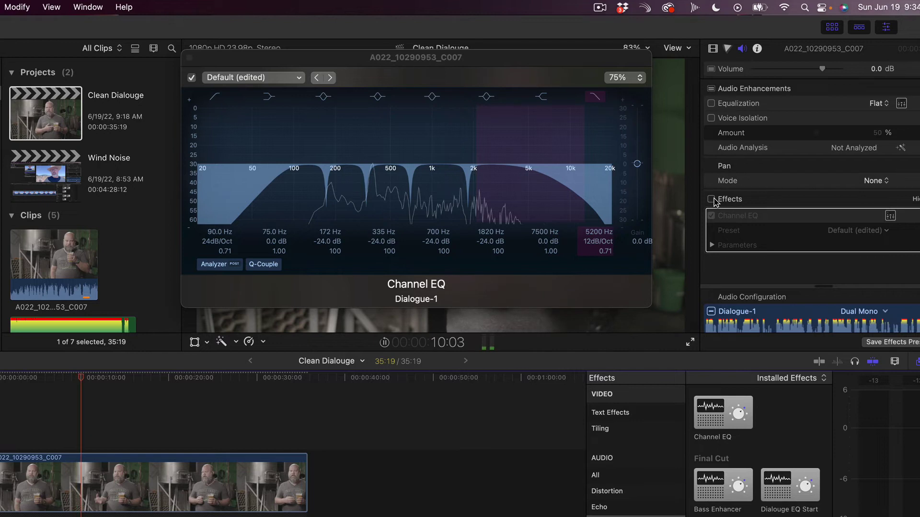
pyautogui.click(713, 200)
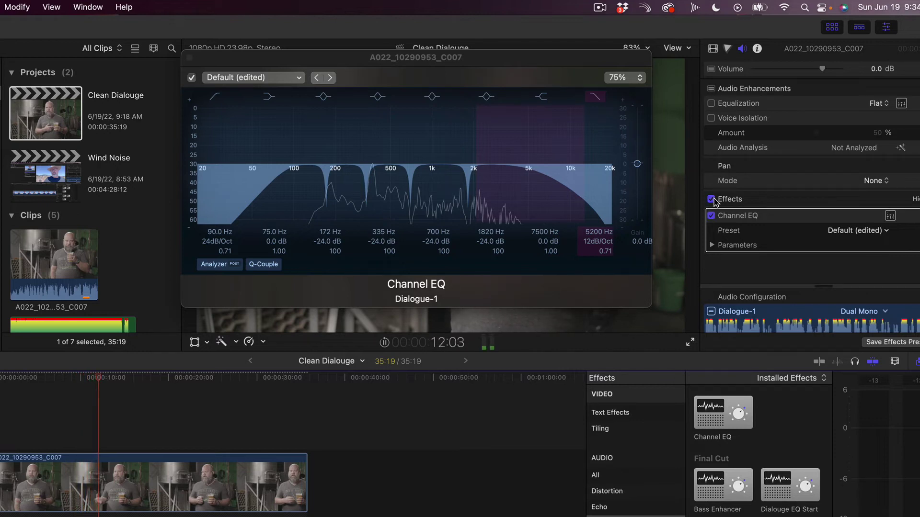
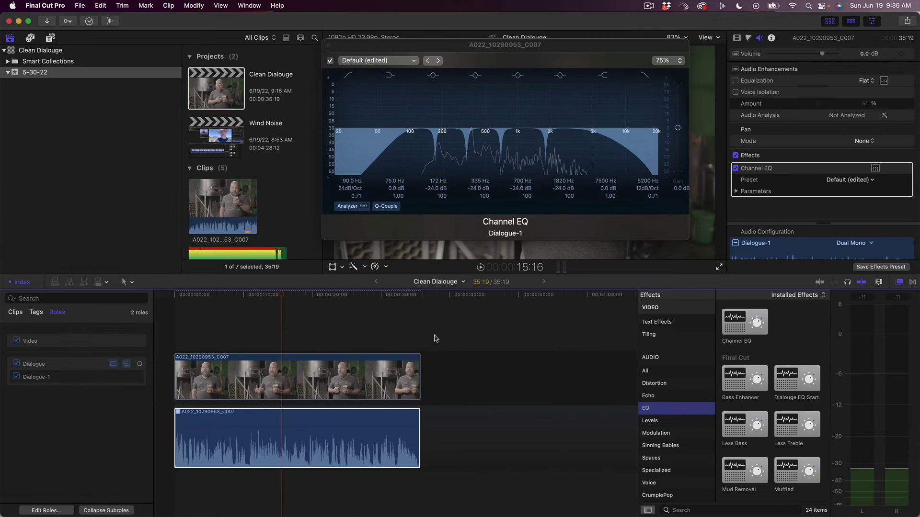
# Add a second Channel EQ to the dialogue clip, close the first EQ's window and open the new one's controls
pyautogui.moveTo(740, 323); pyautogui.dragTo(257, 431)
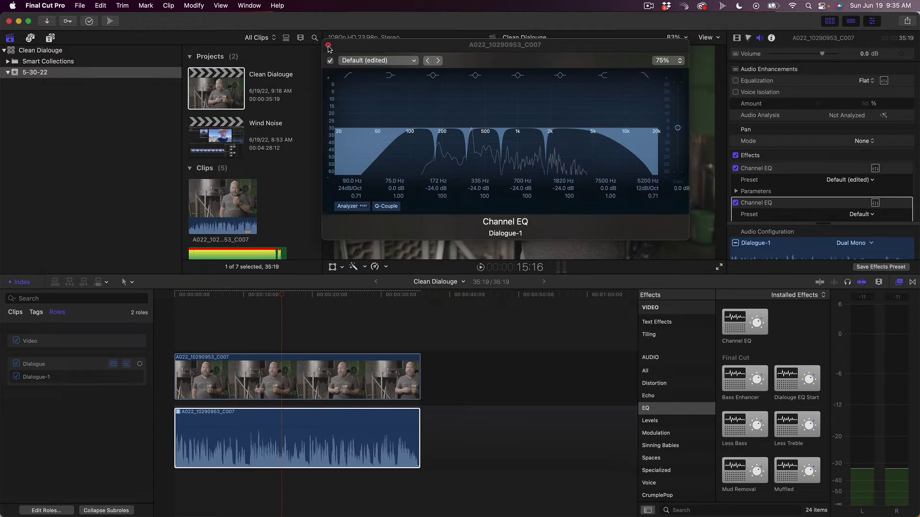
pyautogui.click(328, 46)
pyautogui.scroll(-2, 838, 167)
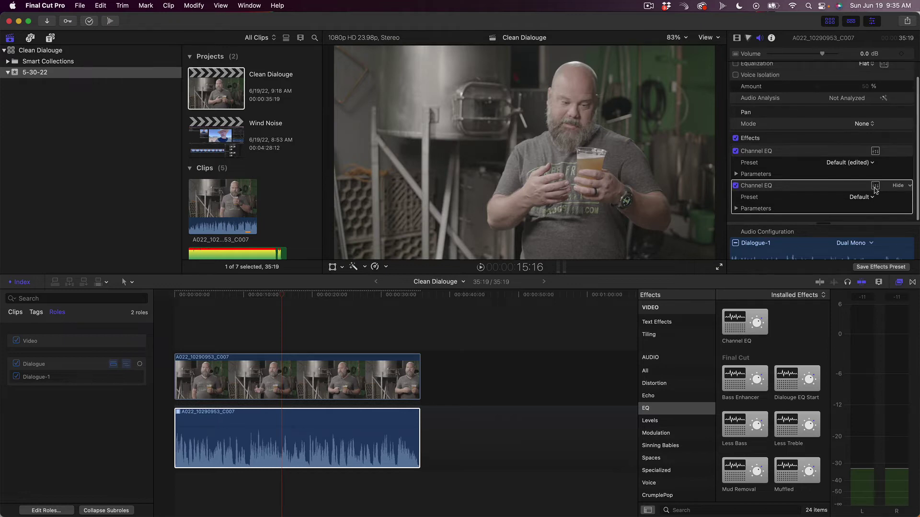
pyautogui.click(875, 186)
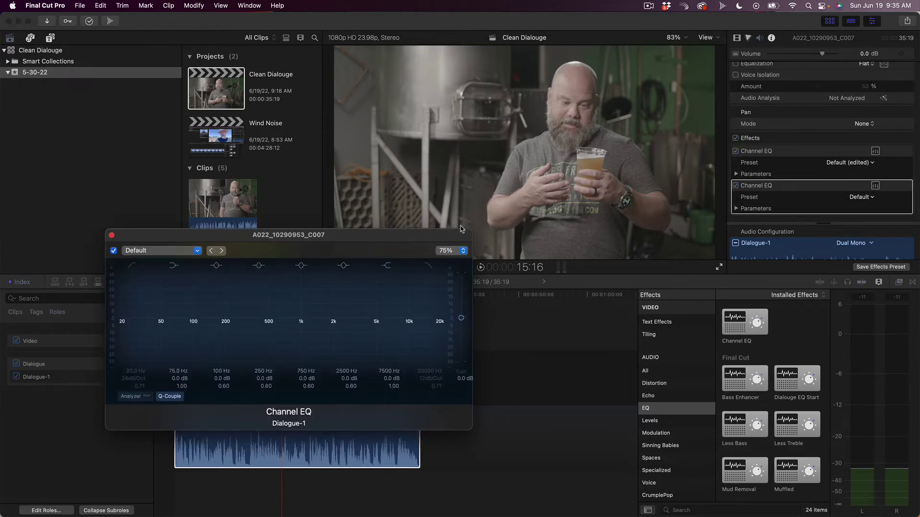
pyautogui.click(334, 239)
pyautogui.moveTo(334, 238); pyautogui.dragTo(421, 86)
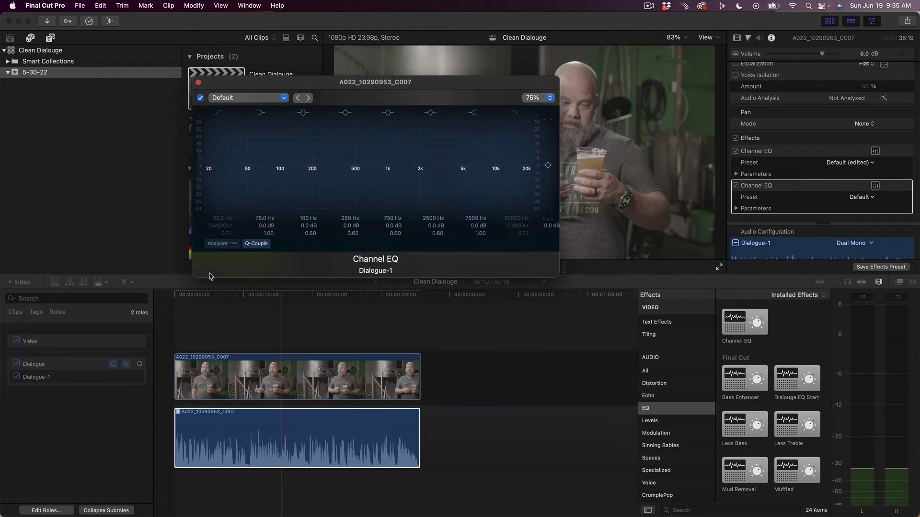
# Turn on the second Channel EQ's analyzer and play the dialogue clip through it
pyautogui.click(220, 244)
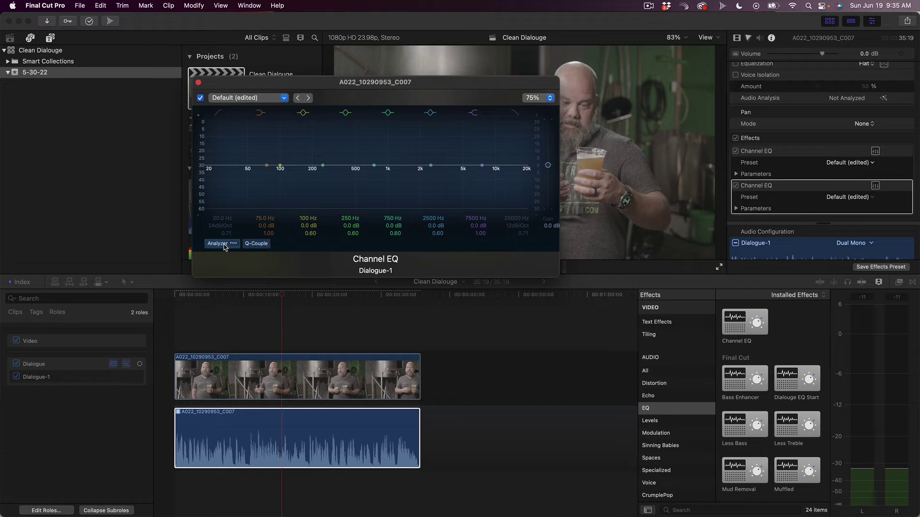
pyautogui.click(224, 244)
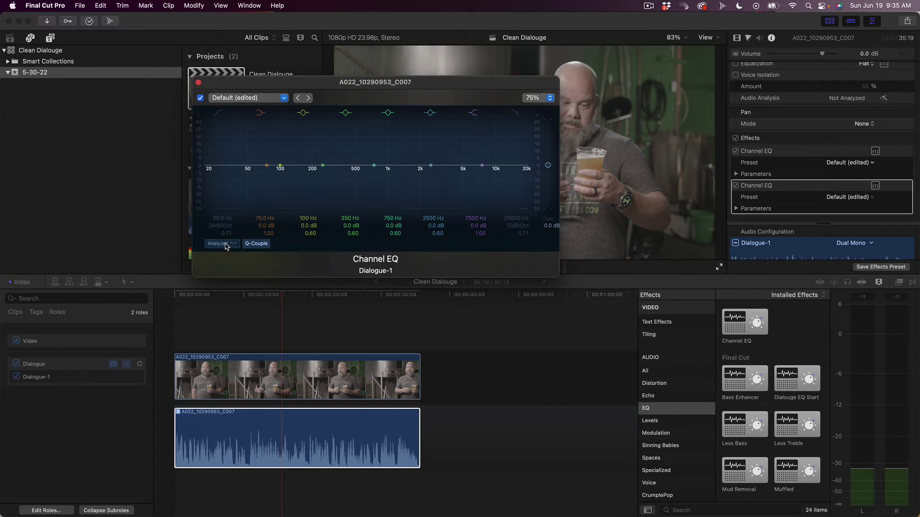
pyautogui.click(226, 244)
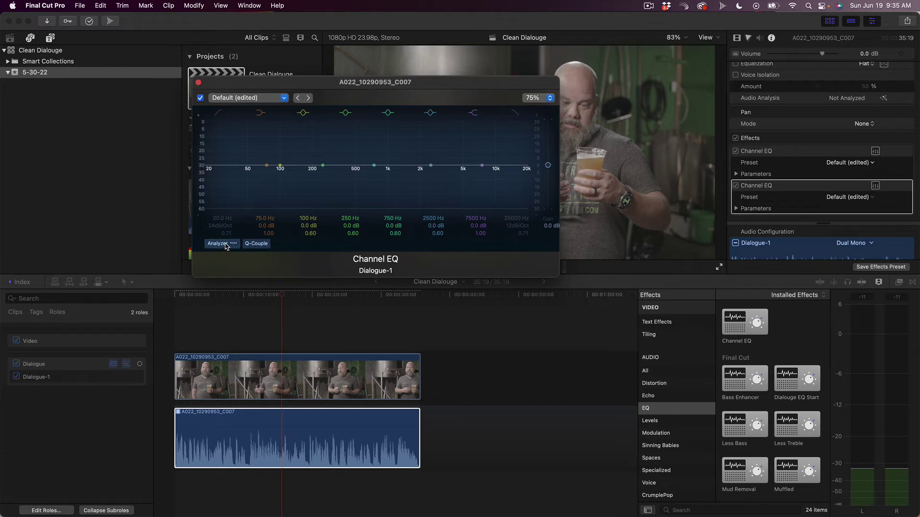
pyautogui.click(303, 454)
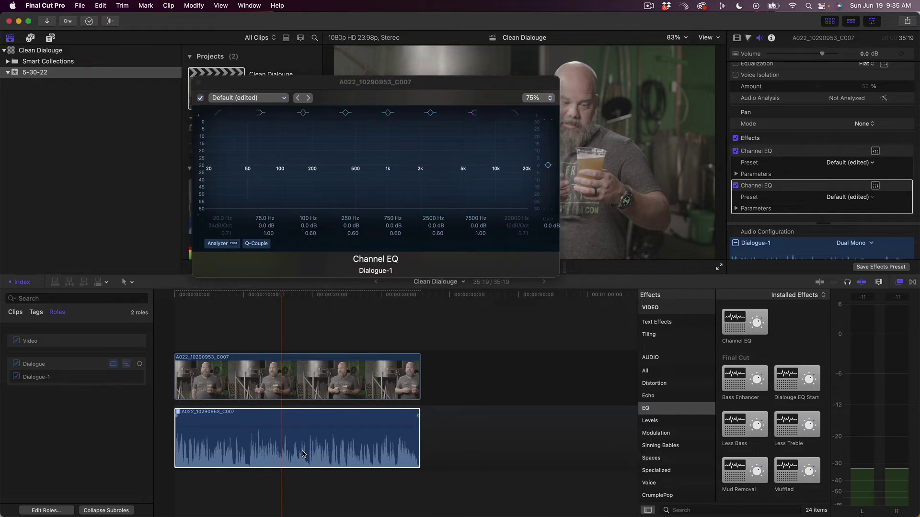
pyautogui.press('space')
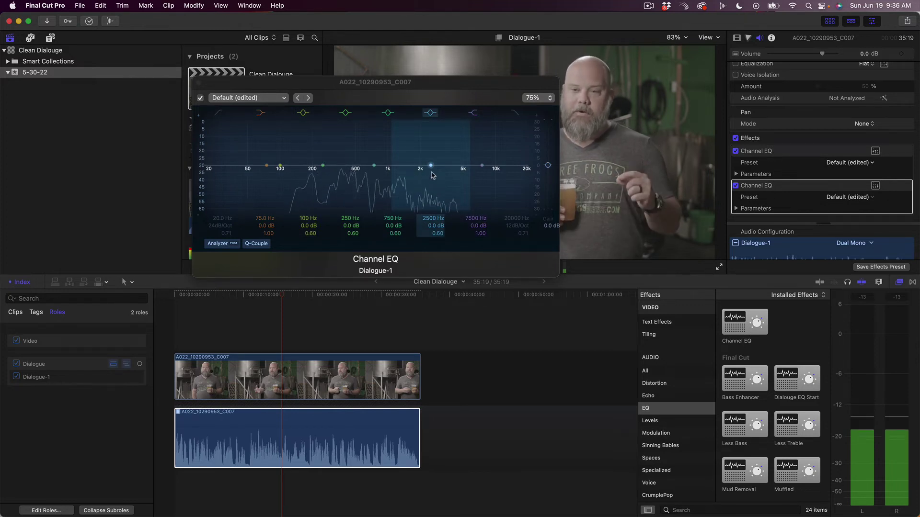
# Boost the 2500 Hz band of the second Channel EQ to +3.5 dB
pyautogui.moveTo(432, 168); pyautogui.dragTo(431, 161)
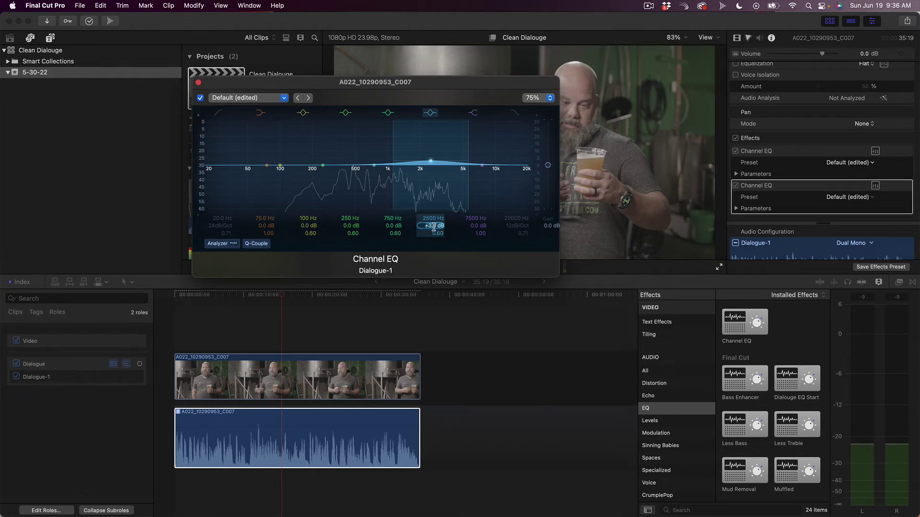
pyautogui.write('.5')
pyautogui.press('Return')
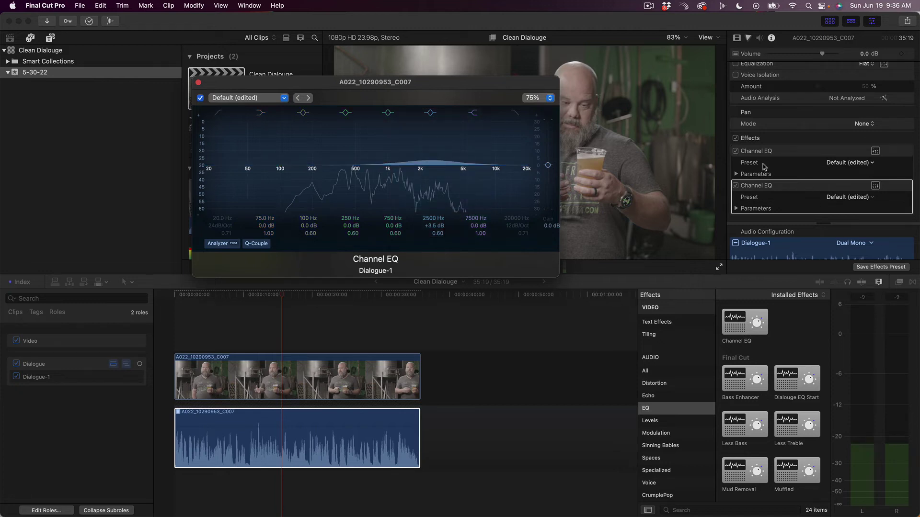
# Play the clip while switching the second Channel EQ off and on to compare, and close its window
pyautogui.scroll(-1, 762, 186)
pyautogui.click(356, 440)
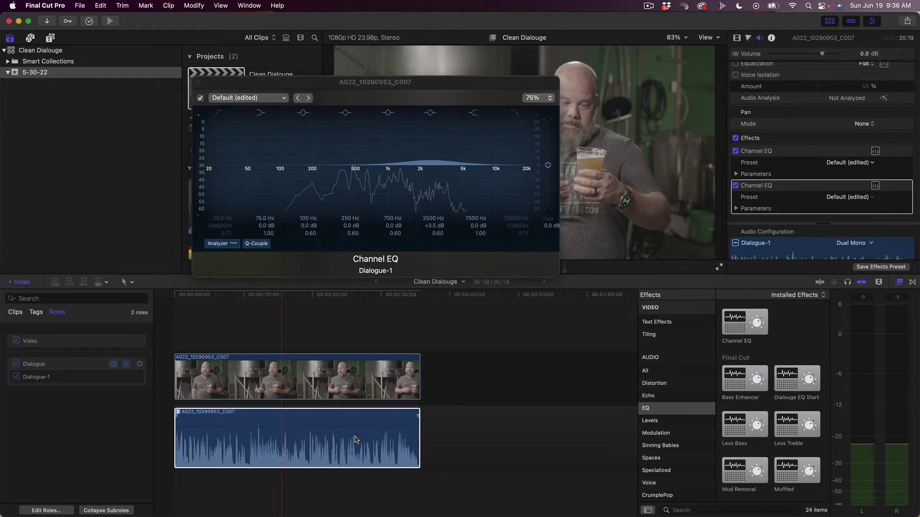
pyautogui.click(736, 186)
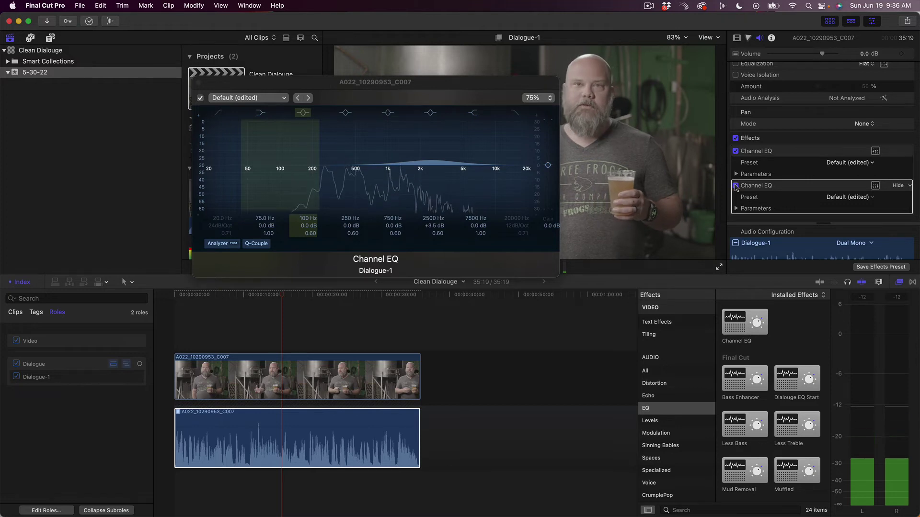
pyautogui.click(736, 186)
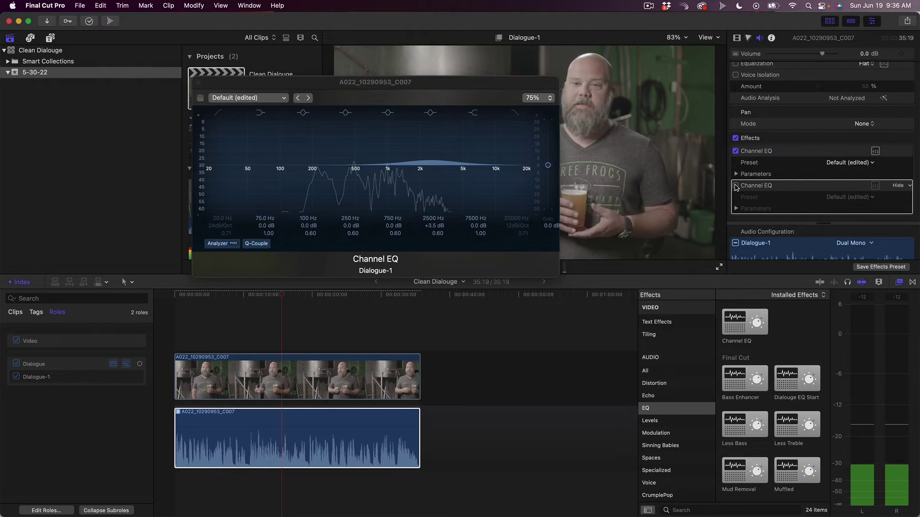
pyautogui.click(735, 186)
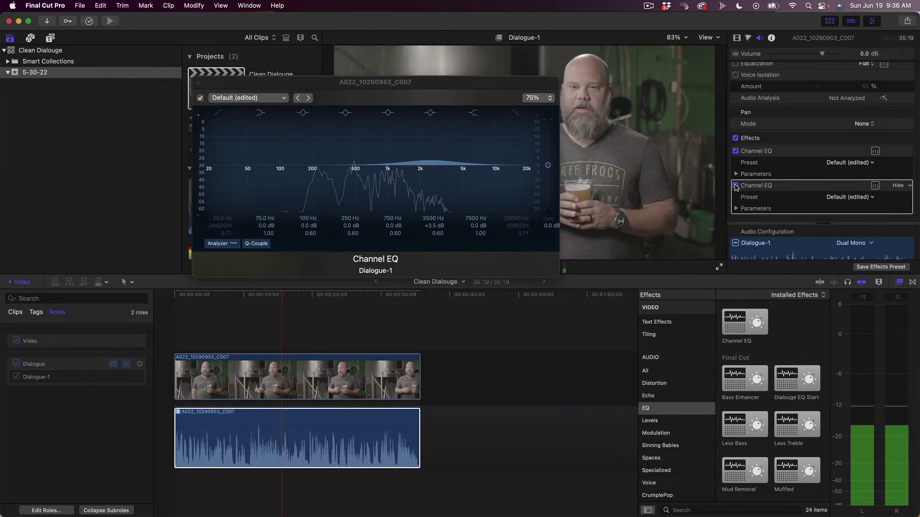
pyautogui.click(736, 186)
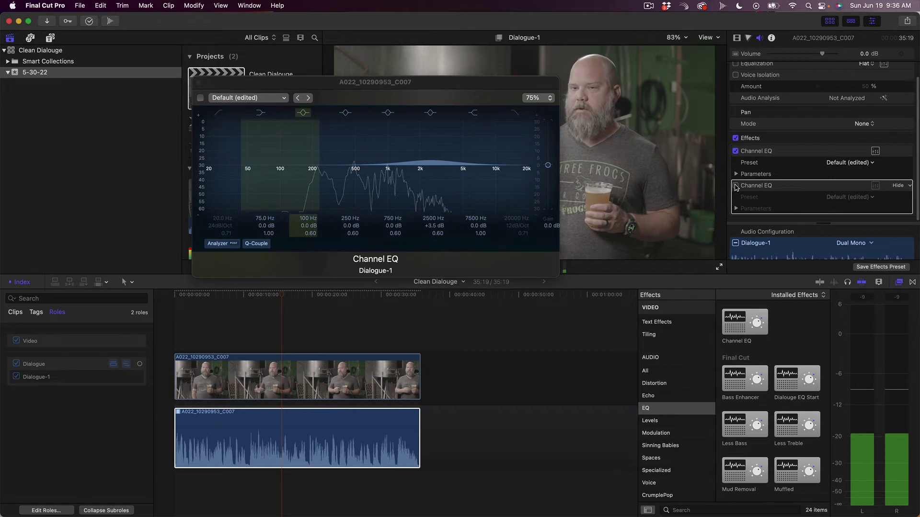
pyautogui.click(736, 186)
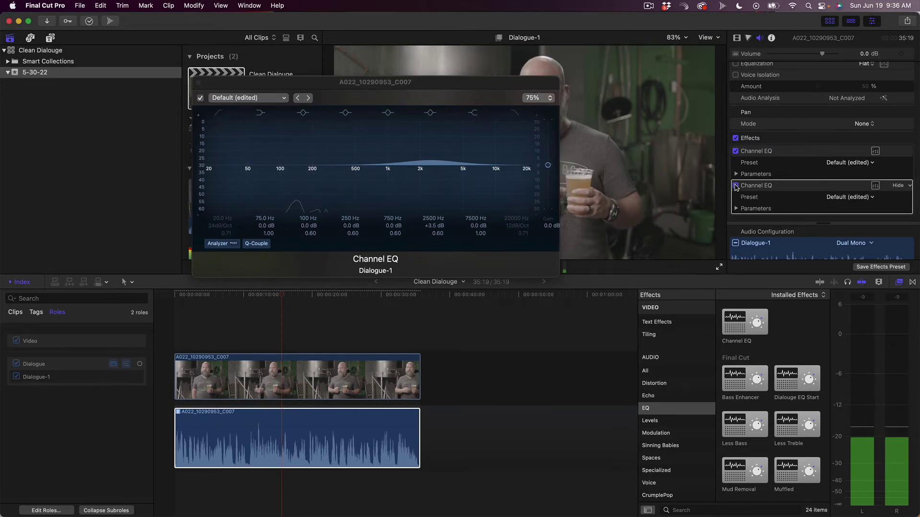
pyautogui.press('space')
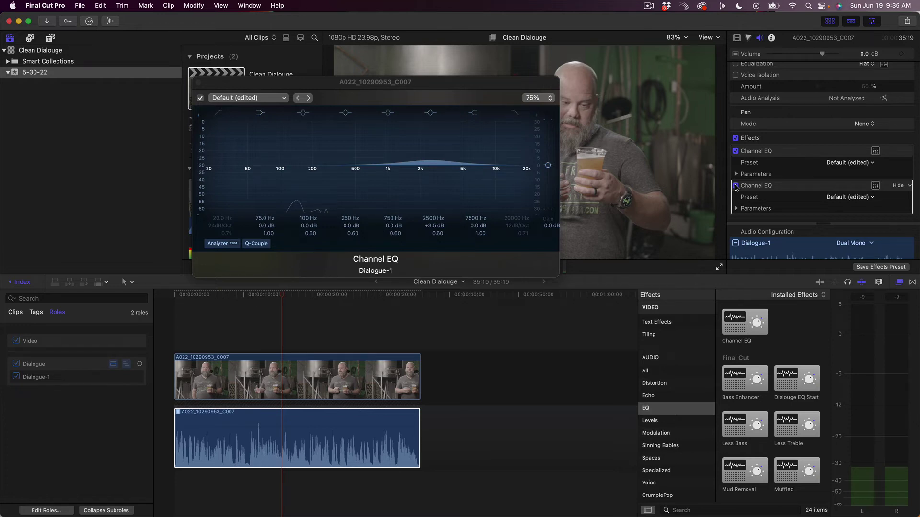
pyautogui.click(198, 84)
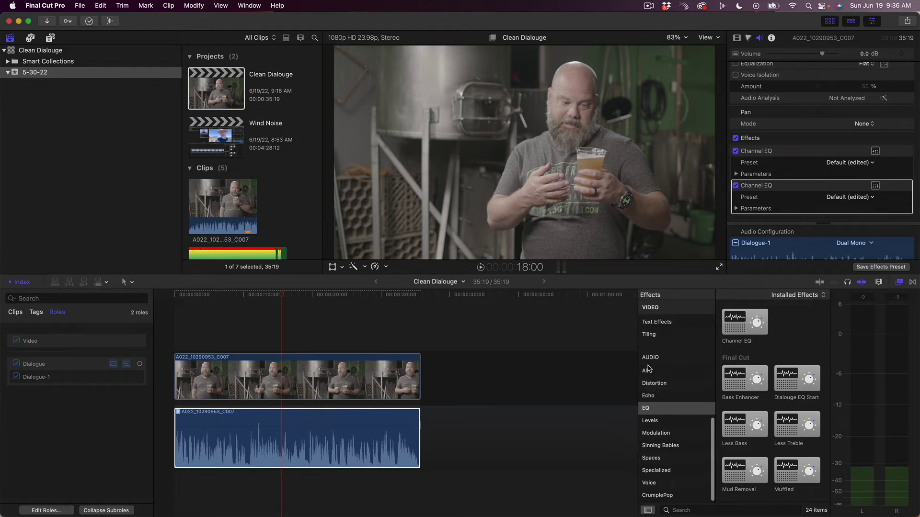
# Add the Logic Compressor from the Levels audio effects to the dialogue clip
pyautogui.click(653, 421)
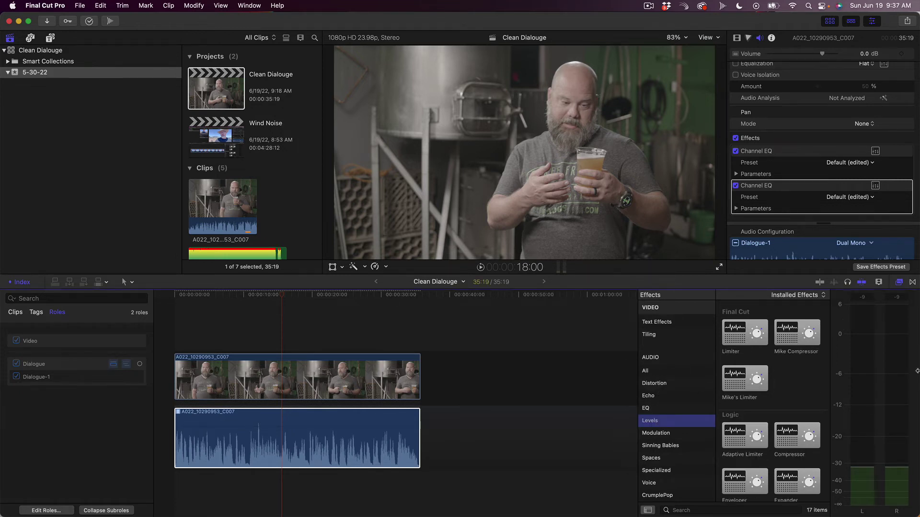
pyautogui.scroll(-2, 773, 393)
pyautogui.scroll(1, 773, 392)
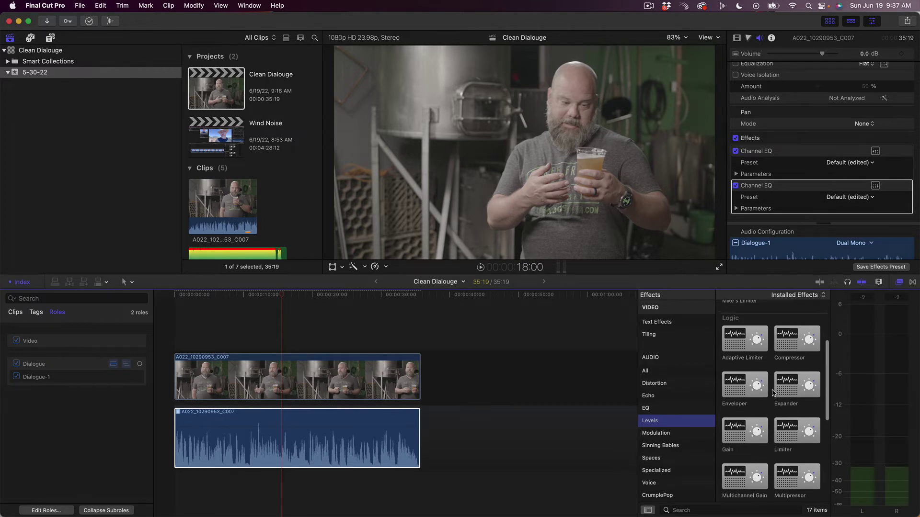
pyautogui.doubleClick(786, 347)
pyautogui.scroll(2, 791, 342)
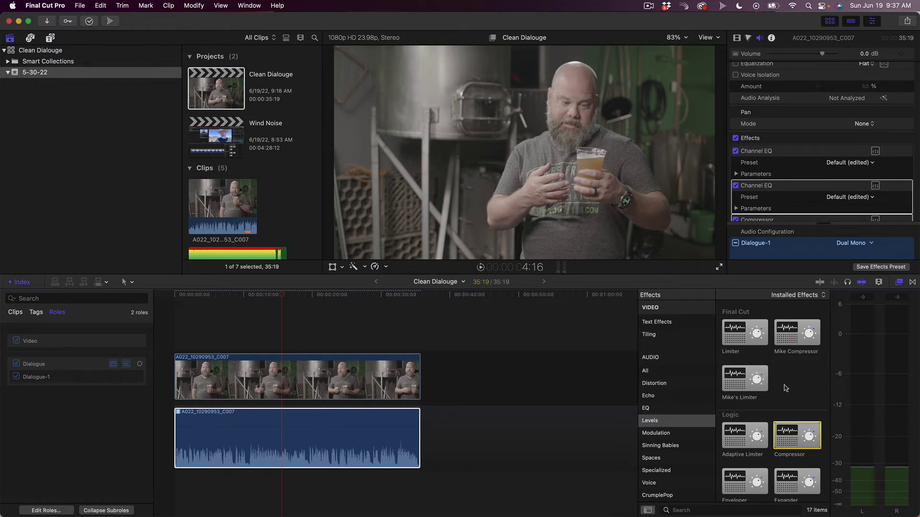
pyautogui.scroll(-2, 795, 371)
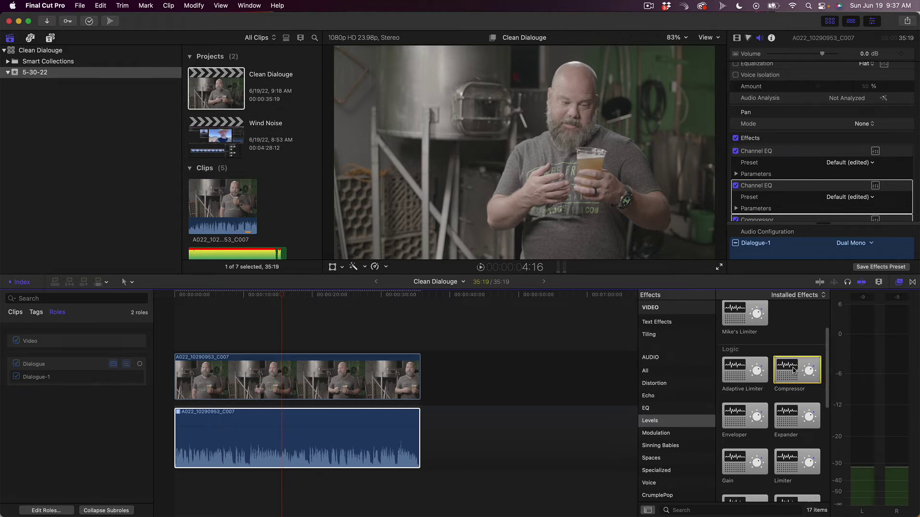
pyautogui.moveTo(800, 372); pyautogui.dragTo(261, 451)
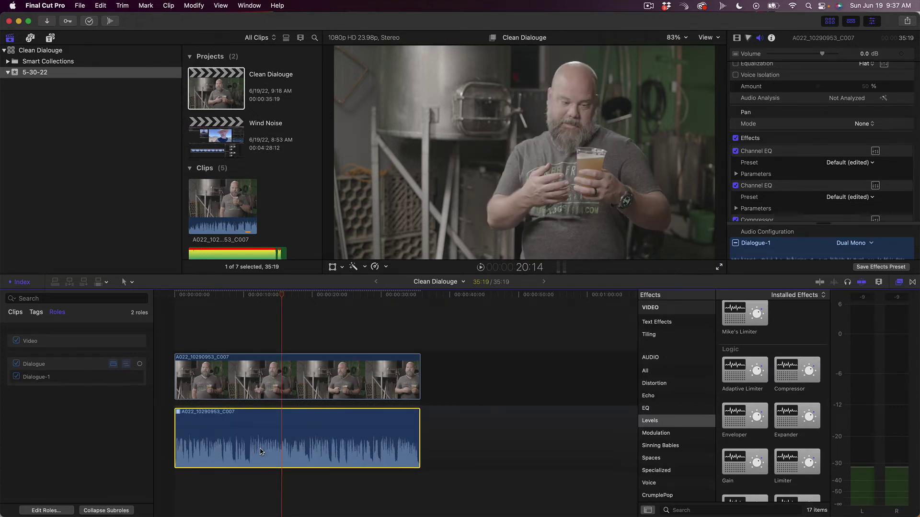
# Delete the extra Compressor with the edited preset from the clip's effects, keeping the one at Default
pyautogui.scroll(-3, 884, 191)
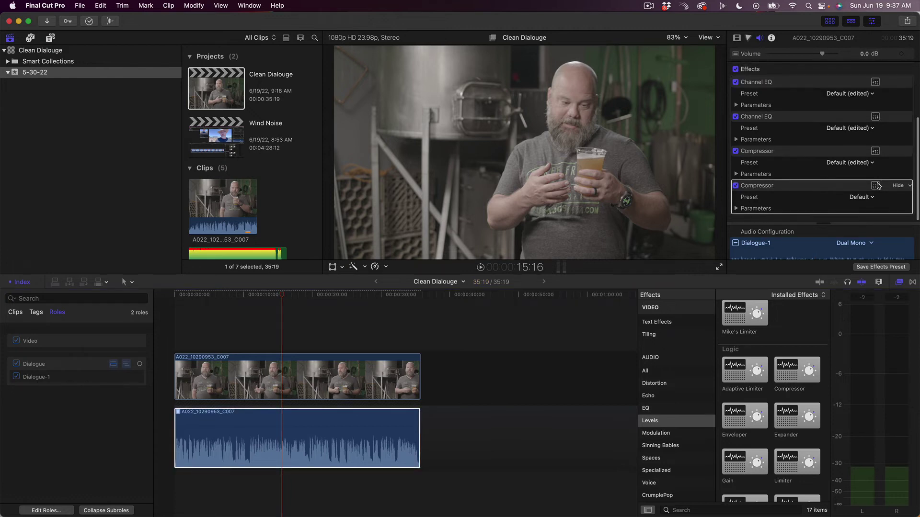
pyautogui.click(799, 155)
pyautogui.press('Delete')
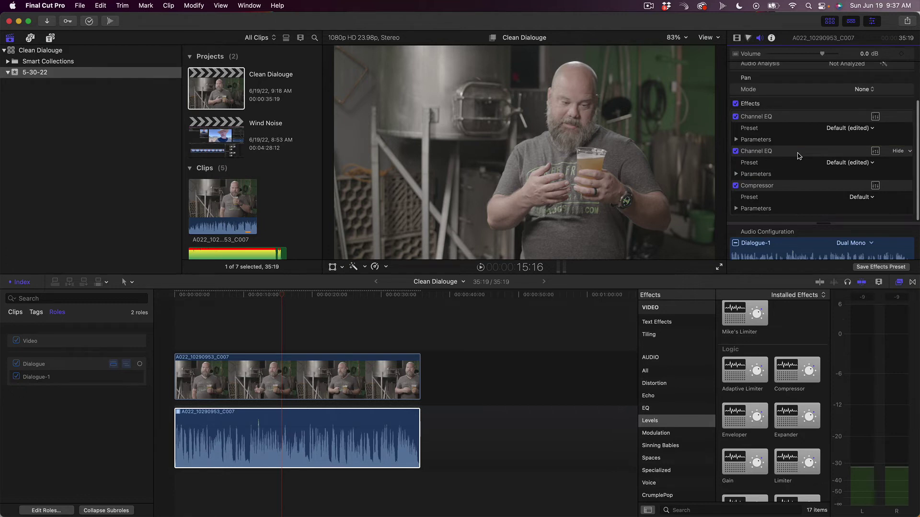
# Open the remaining Compressor's controls and switch its display from Meter to Graph
pyautogui.click(834, 188)
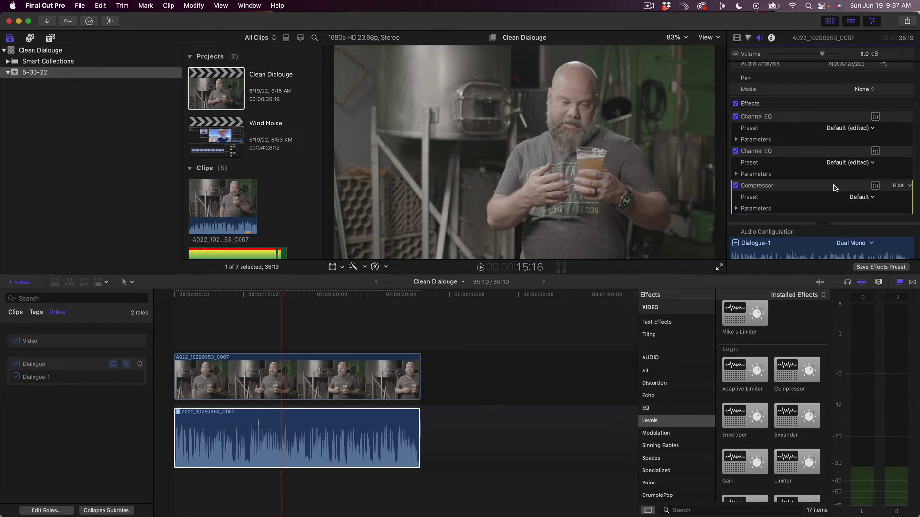
pyautogui.click(876, 186)
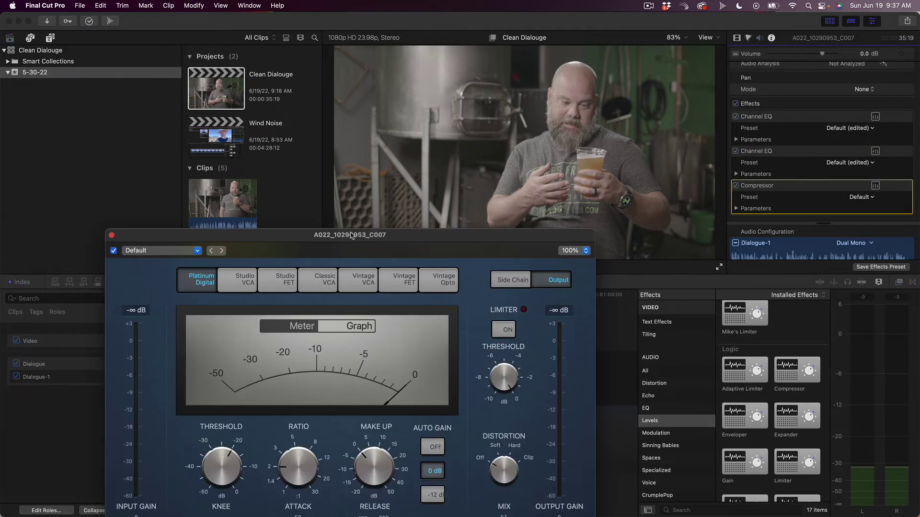
pyautogui.moveTo(362, 235); pyautogui.dragTo(456, 53)
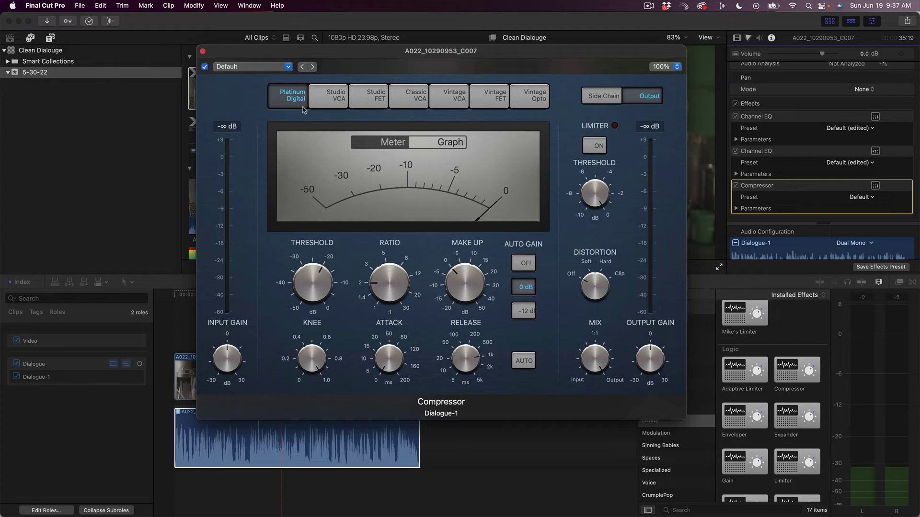
pyautogui.click(450, 143)
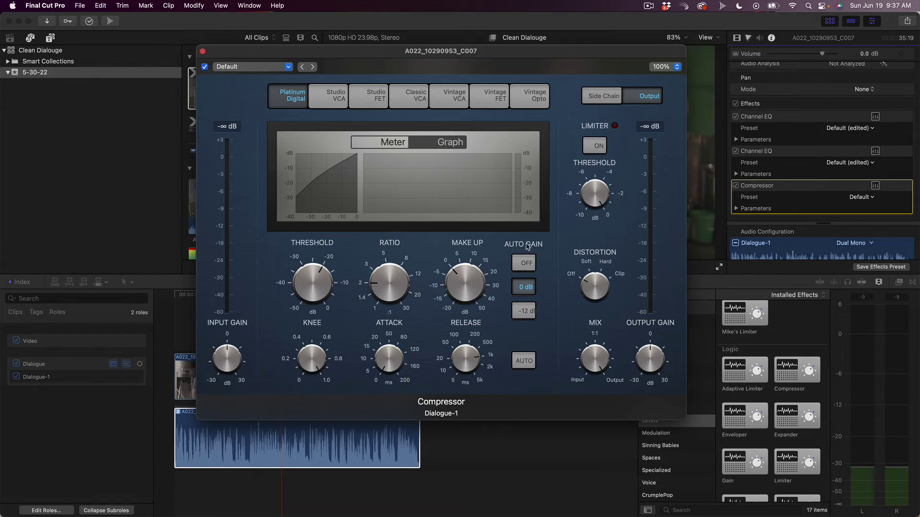
# Turn off the Compressor's Auto Gain and raise the ratio to just below 5:1
pyautogui.click(526, 264)
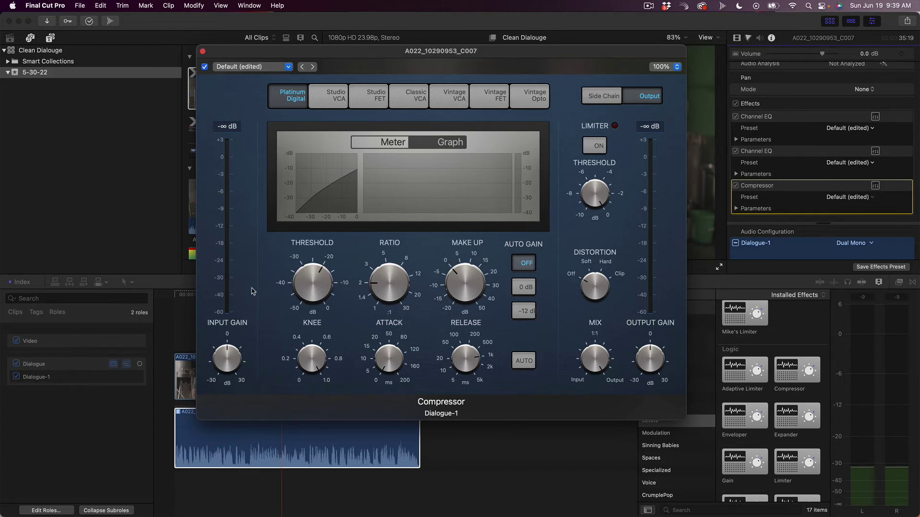
pyautogui.moveTo(320, 286)
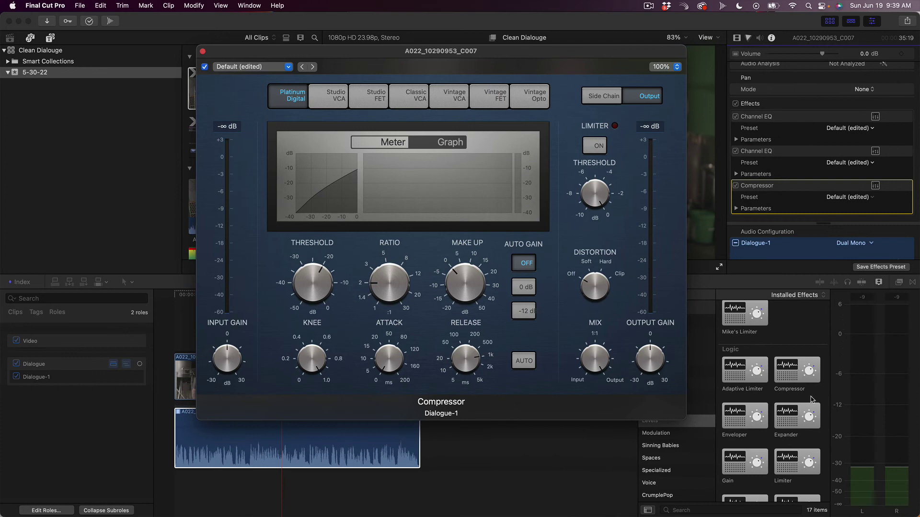
pyautogui.moveTo(126, 195)
pyautogui.moveTo(299, 269)
pyautogui.moveTo(374, 284)
pyautogui.moveTo(379, 289); pyautogui.dragTo(392, 264)
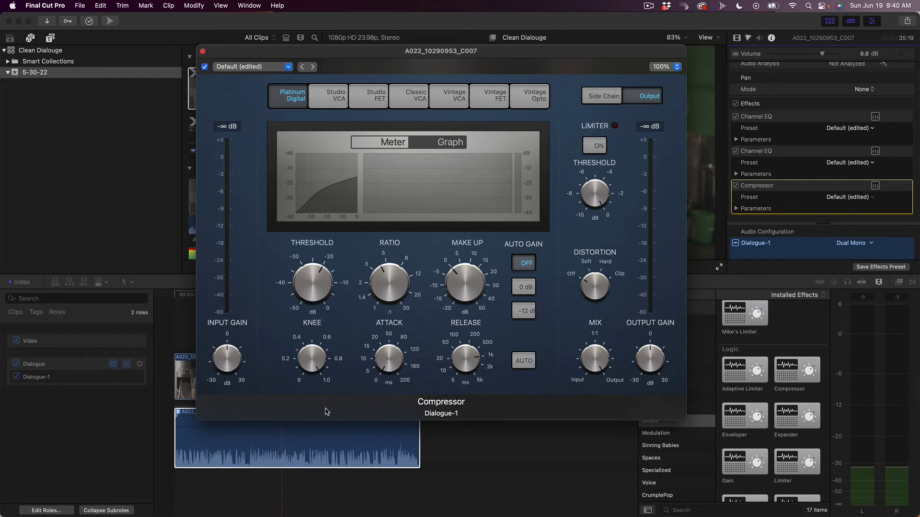
# Set the Compressor's release time by entering the value -13
pyautogui.moveTo(304, 351)
pyautogui.moveTo(309, 355)
pyautogui.mouseDown()
pyautogui.moveTo(302, 383)
pyautogui.moveTo(320, 404)
pyautogui.moveTo(303, 340)
pyautogui.mouseUp()
pyautogui.moveTo(324, 312)
pyautogui.moveTo(330, 374)
pyautogui.moveTo(391, 345)
pyautogui.moveTo(453, 376)
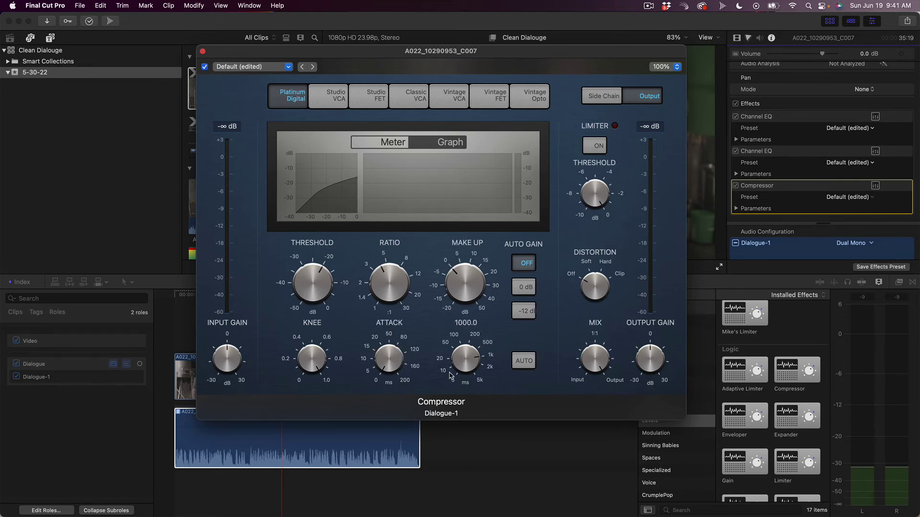
pyautogui.doubleClick(465, 323)
pyautogui.press('BackSpace')
pyautogui.write('15')
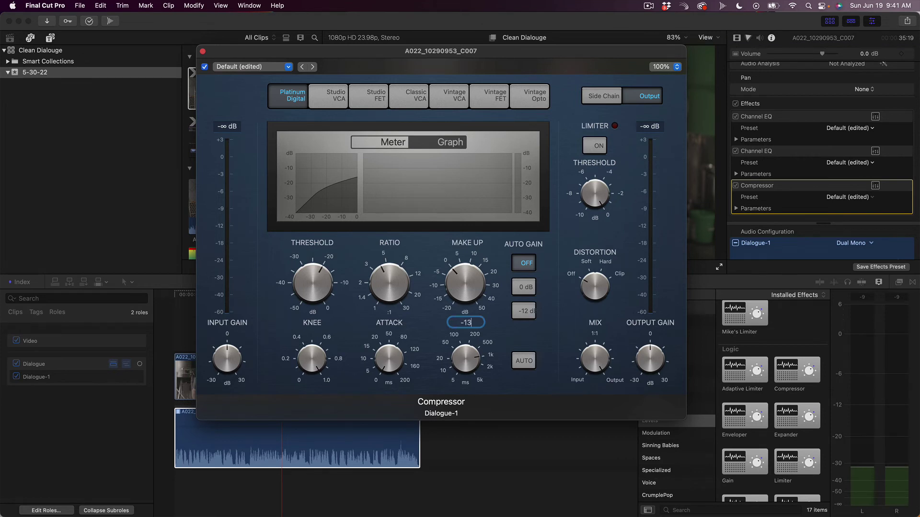
pyautogui.press('Return')
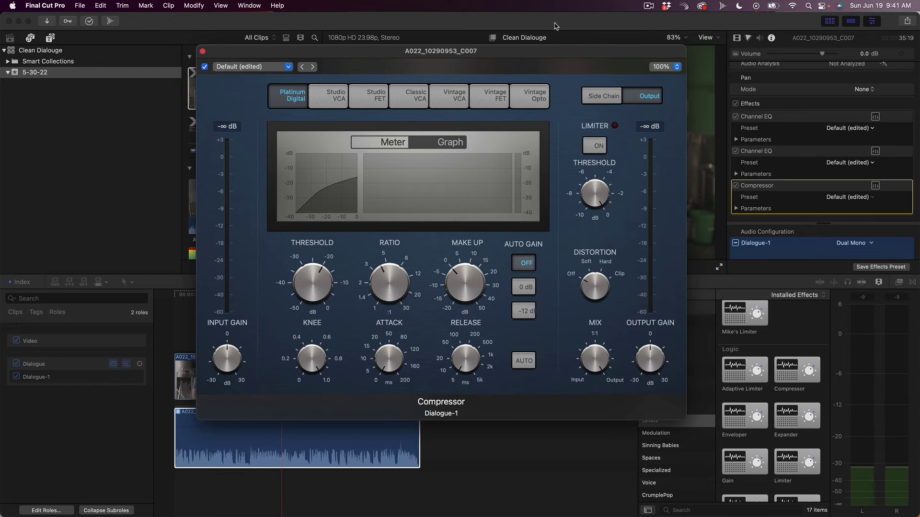
# Move the Compressor window clear of the dialogue clip, and raise the make-up gain to 17.5 dB while the clip plays
pyautogui.moveTo(553, 51); pyautogui.dragTo(520, 31)
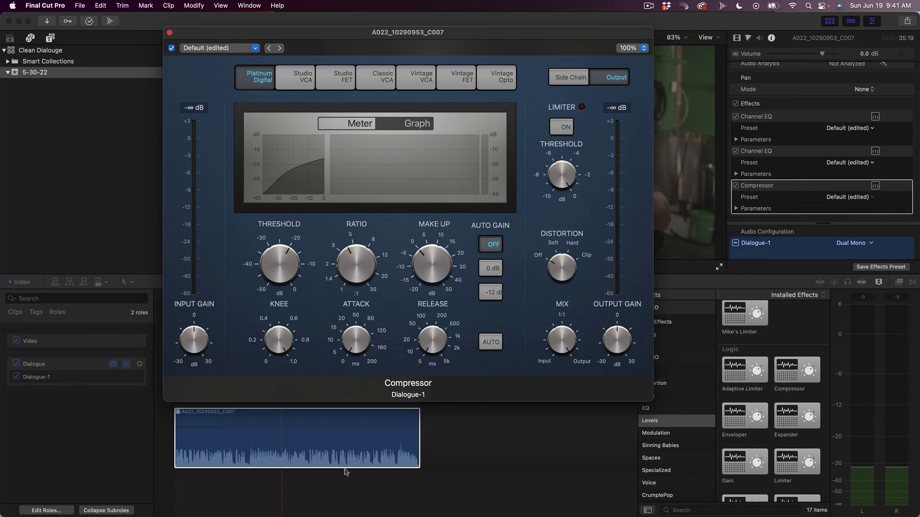
pyautogui.click(335, 450)
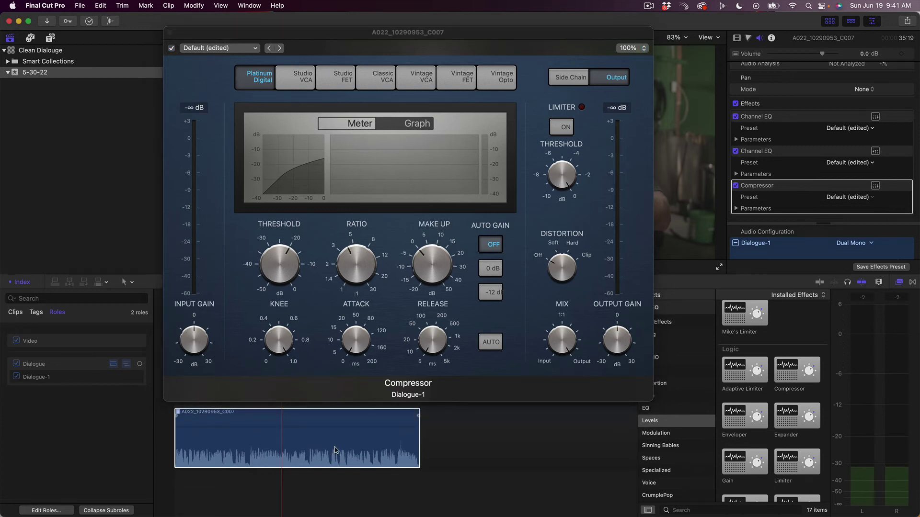
pyautogui.click(335, 451)
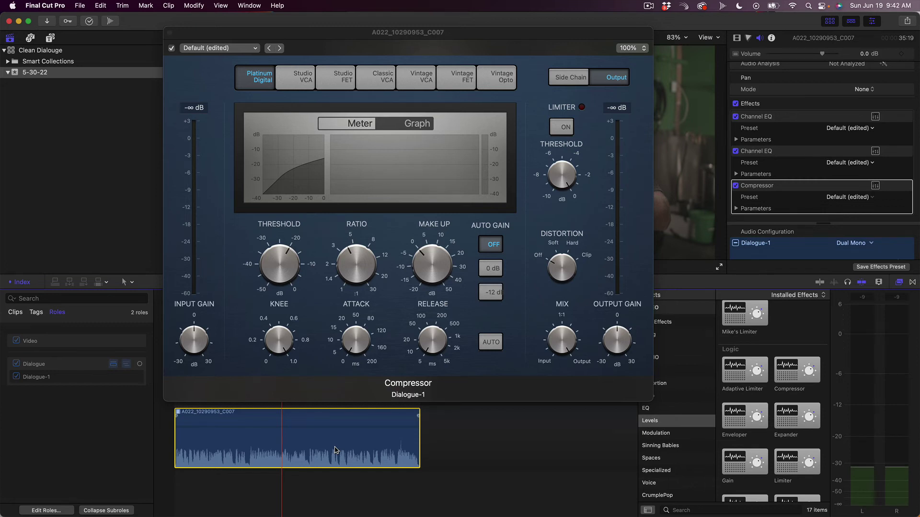
pyautogui.moveTo(410, 270)
pyautogui.moveTo(407, 290)
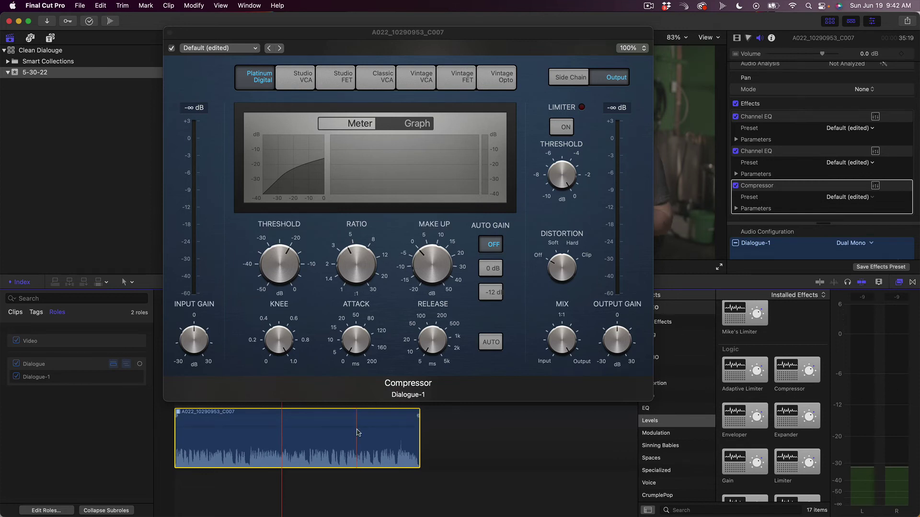
pyautogui.press('/')
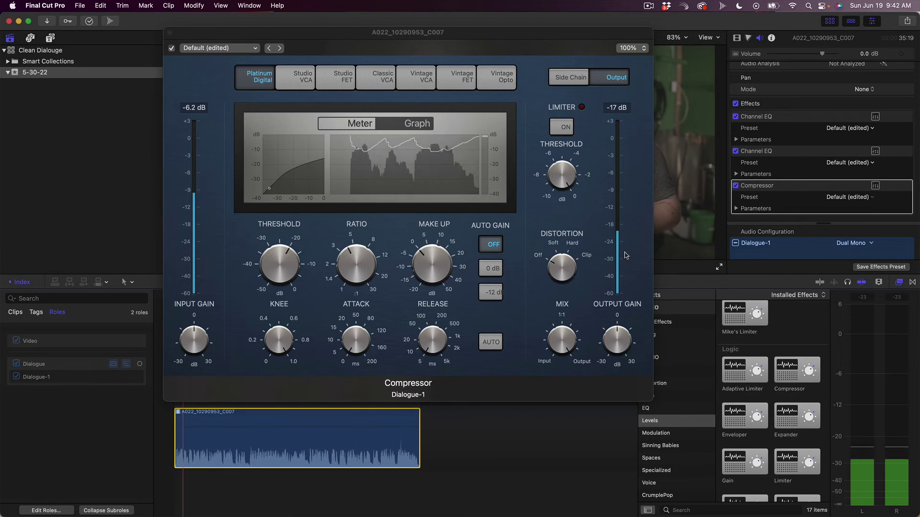
pyautogui.click(423, 271)
pyautogui.moveTo(422, 271)
pyautogui.mouseDown()
pyautogui.moveTo(424, 255)
pyautogui.moveTo(434, 272)
pyautogui.moveTo(420, 262)
pyautogui.mouseUp()
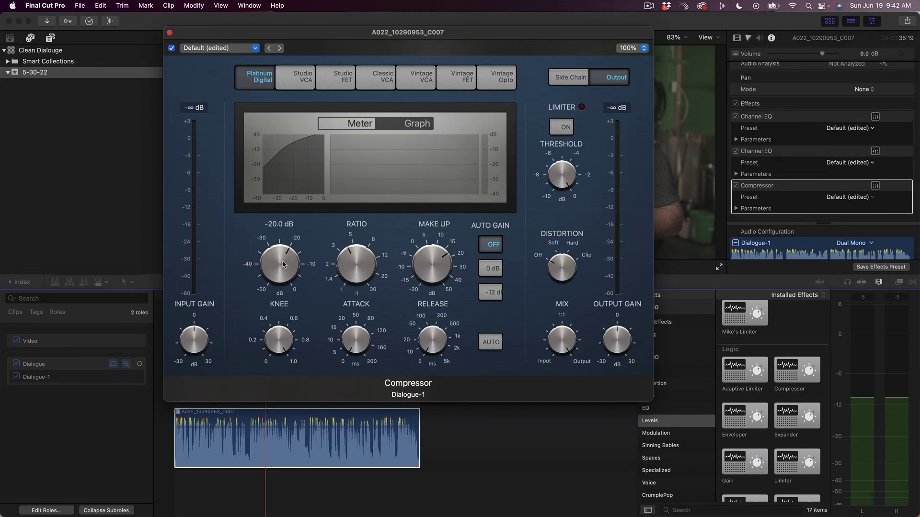
# Raise the Compressor's threshold to about -15 dB while the clip plays, and replay the clip from its start
pyautogui.click(307, 453)
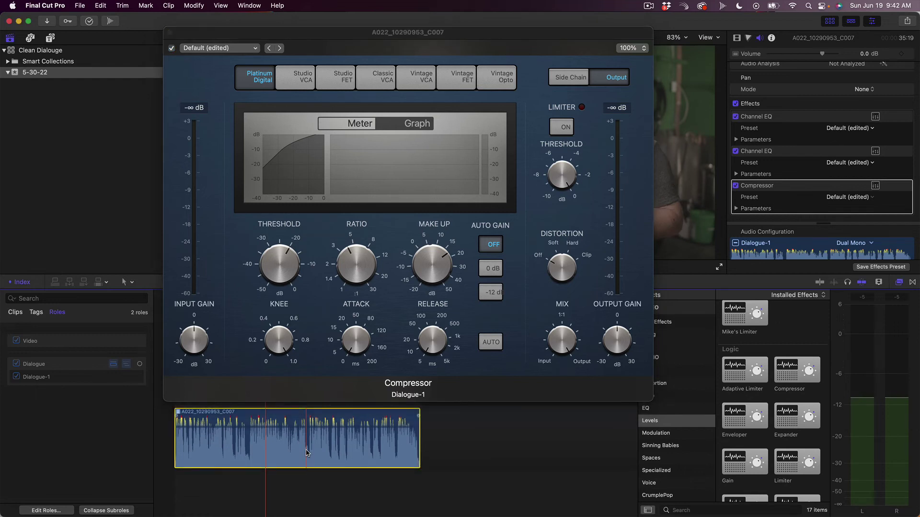
pyautogui.press('space')
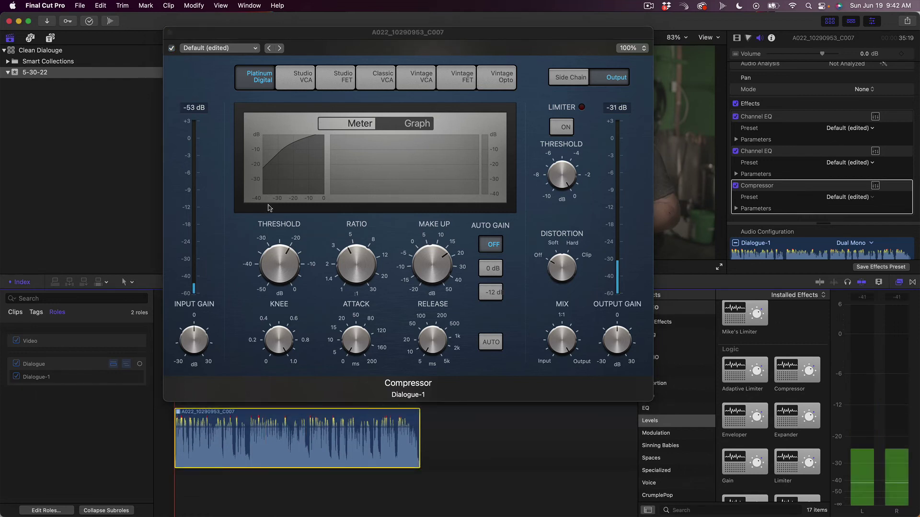
pyautogui.click(270, 274)
pyautogui.moveTo(269, 275); pyautogui.dragTo(268, 263)
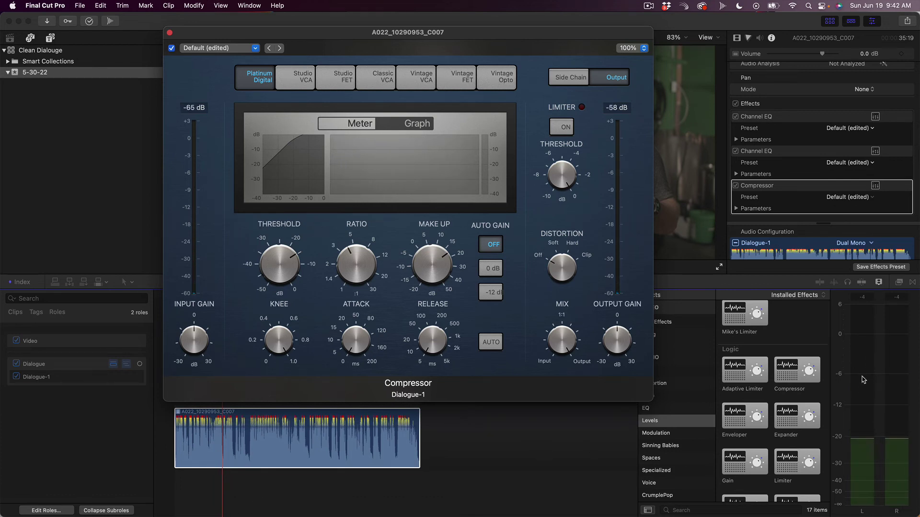
pyautogui.press('space')
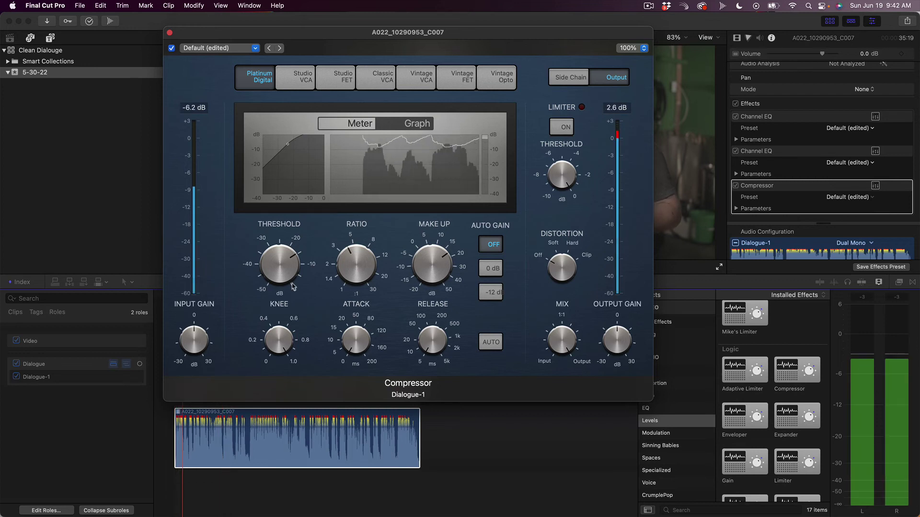
# Lower the Compressor's make-up gain to about 15 dB during playback to keep the peaks down
pyautogui.moveTo(422, 259)
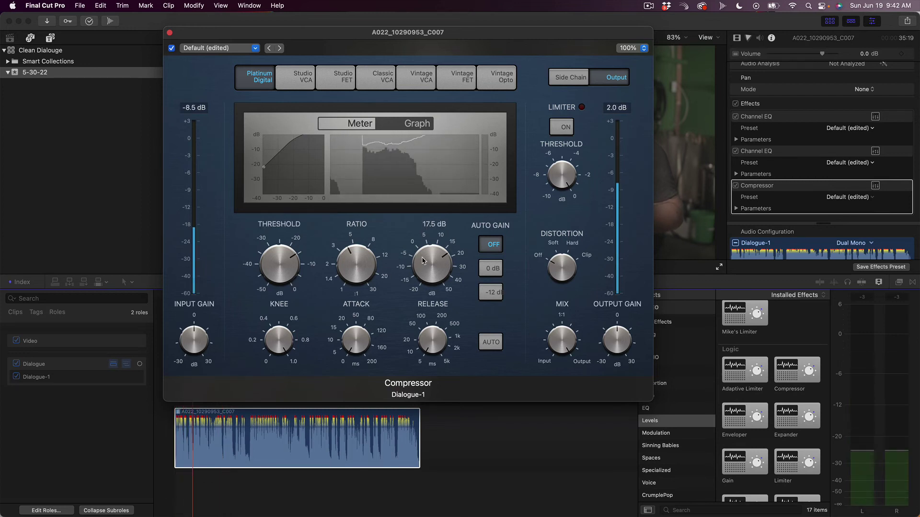
pyautogui.press('space')
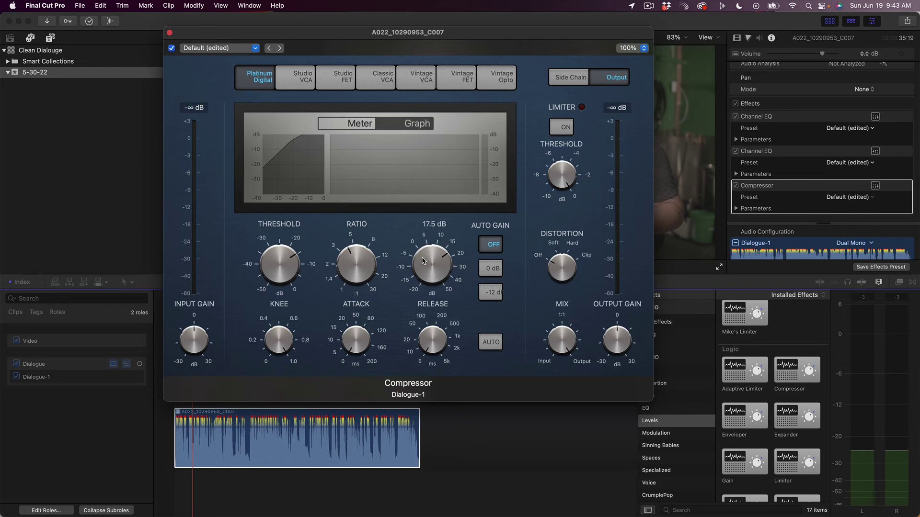
pyautogui.press('space')
pyautogui.moveTo(423, 261); pyautogui.dragTo(418, 268)
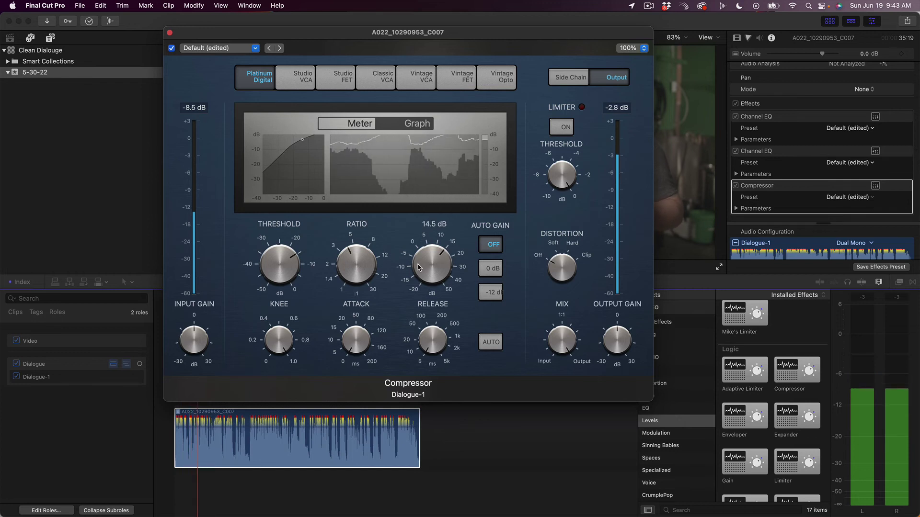
pyautogui.press('space')
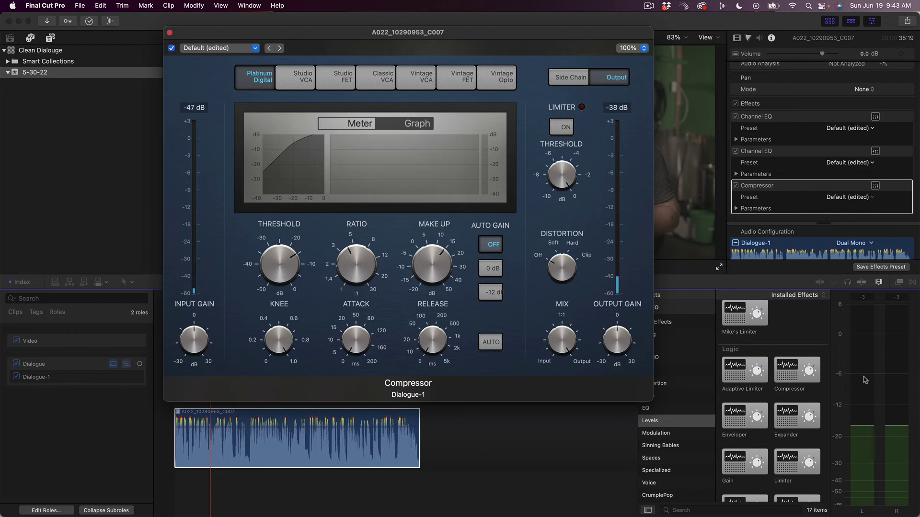
# Dip the make-up gain to 6 dB during playback, bring it back to about 15 dB, and close the Compressor window
pyautogui.press('space')
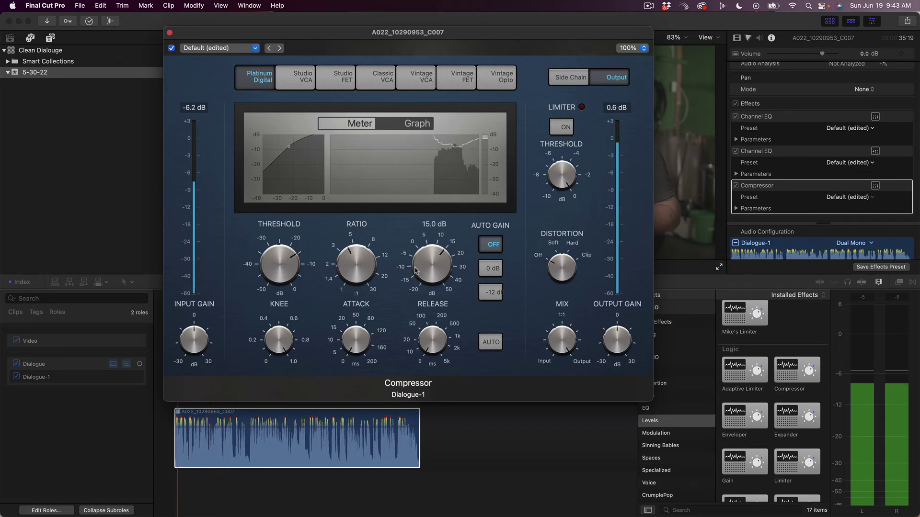
pyautogui.click(441, 235)
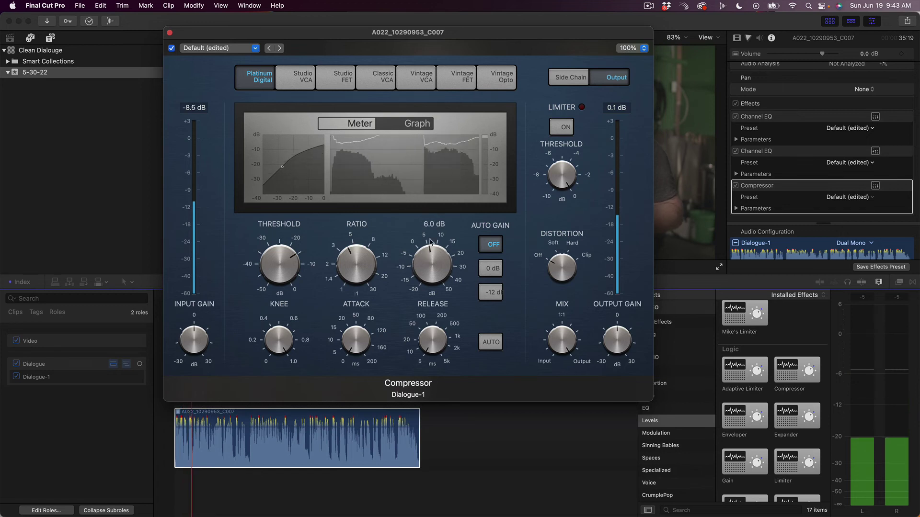
pyautogui.moveTo(441, 235); pyautogui.dragTo(420, 264)
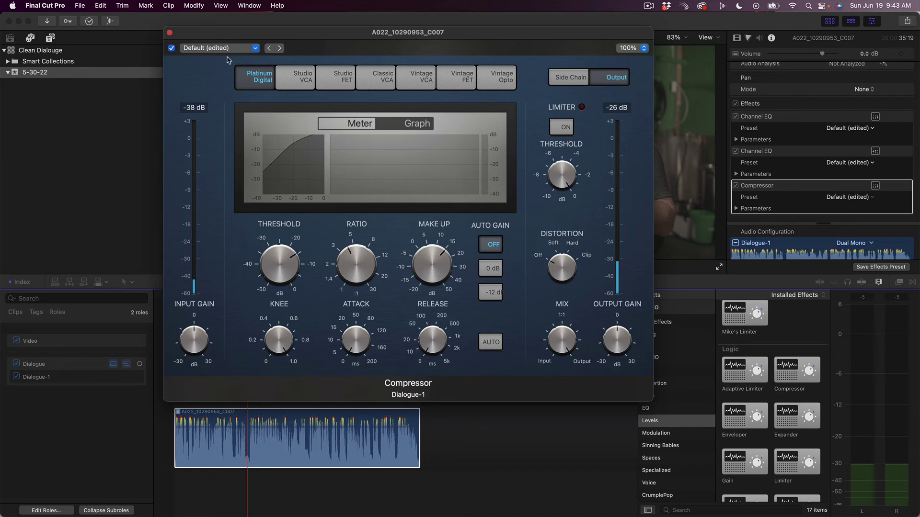
pyautogui.click(170, 33)
# Play the dialogue clip from its start while switching all its audio effects off and back on to compare
pyautogui.moveTo(190, 295); pyautogui.dragTo(148, 309)
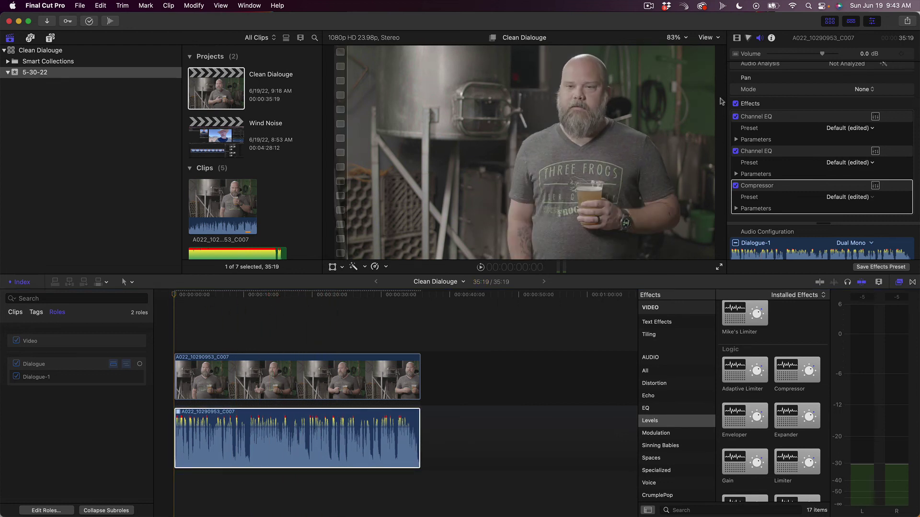
pyautogui.click(268, 455)
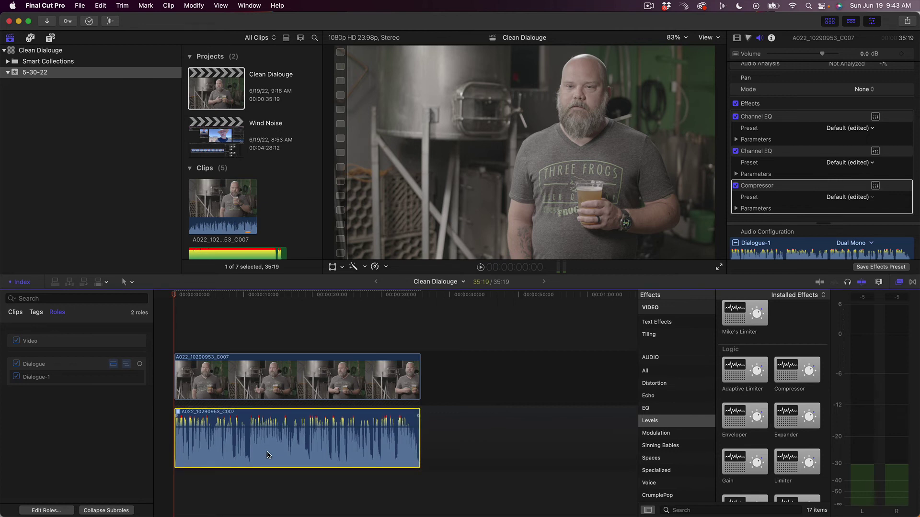
pyautogui.press('space')
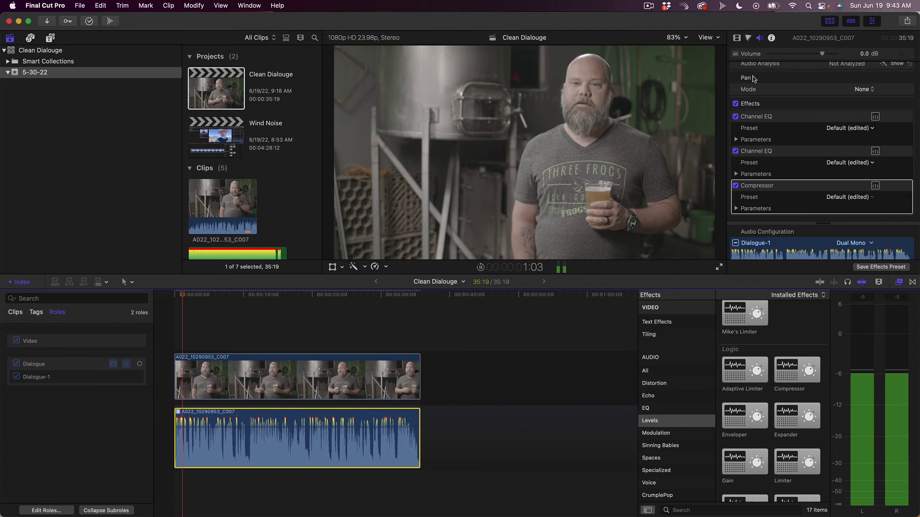
pyautogui.click(736, 104)
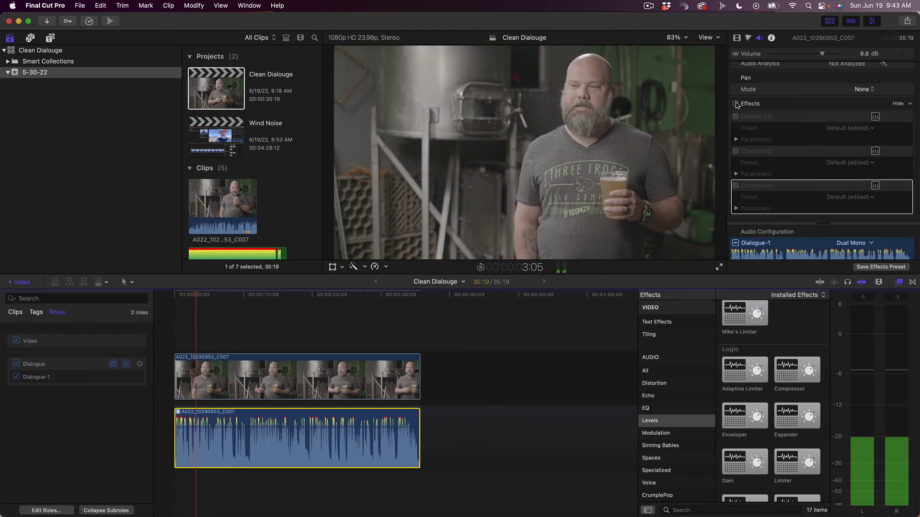
pyautogui.press('XF86AudioRaiseVolume')
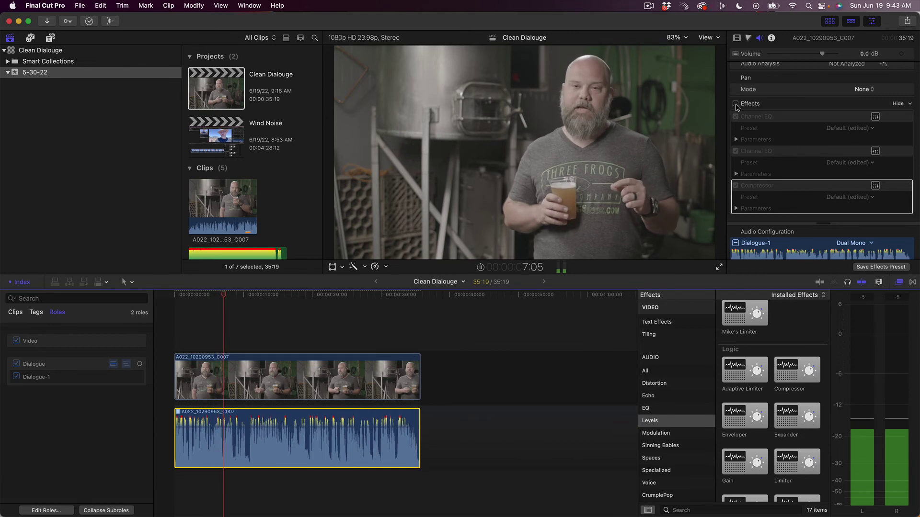
pyautogui.click(735, 104)
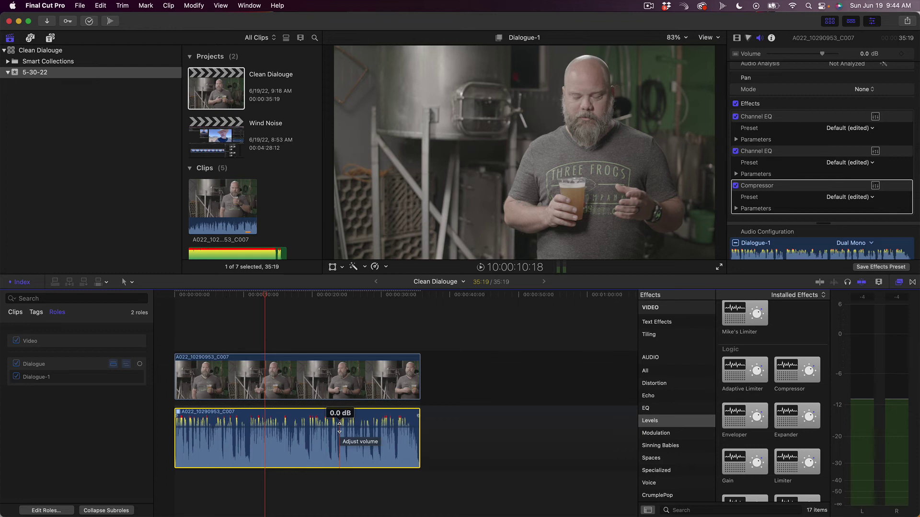
# Deselect the dialogue clip and collapse the Dialogue role's separate audio lane in the timeline
pyautogui.click(291, 327)
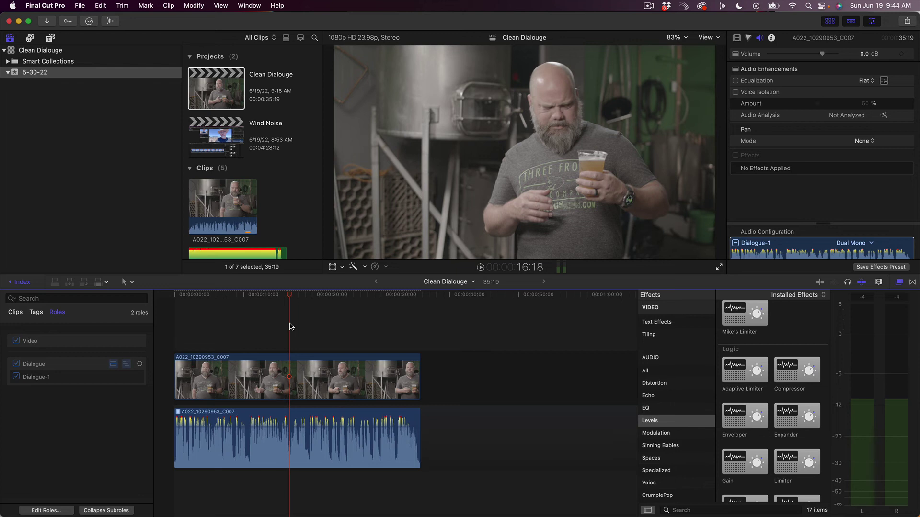
pyautogui.click(126, 365)
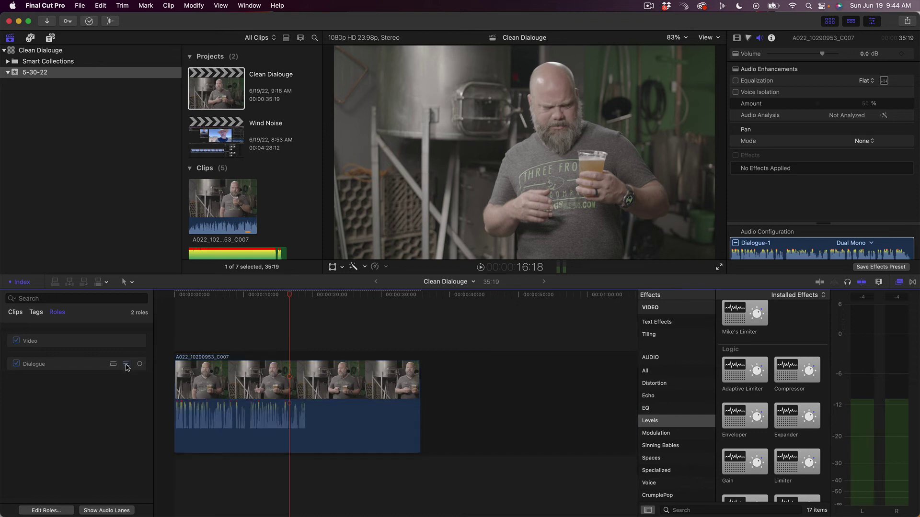
# Select the "joy" music clip in the browser, and hide and reshow the inspector to view its audio settings
pyautogui.scroll(-10, 295, 234)
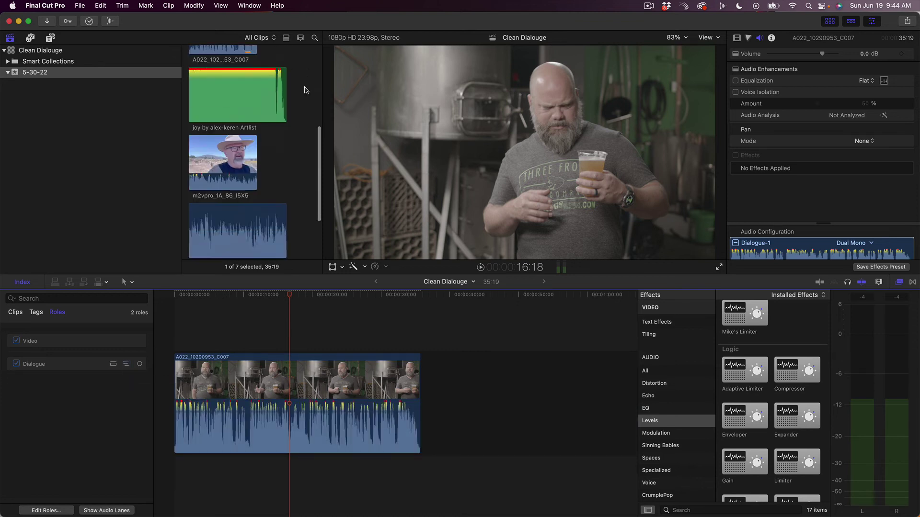
pyautogui.click(248, 73)
pyautogui.scroll(4, 235, 144)
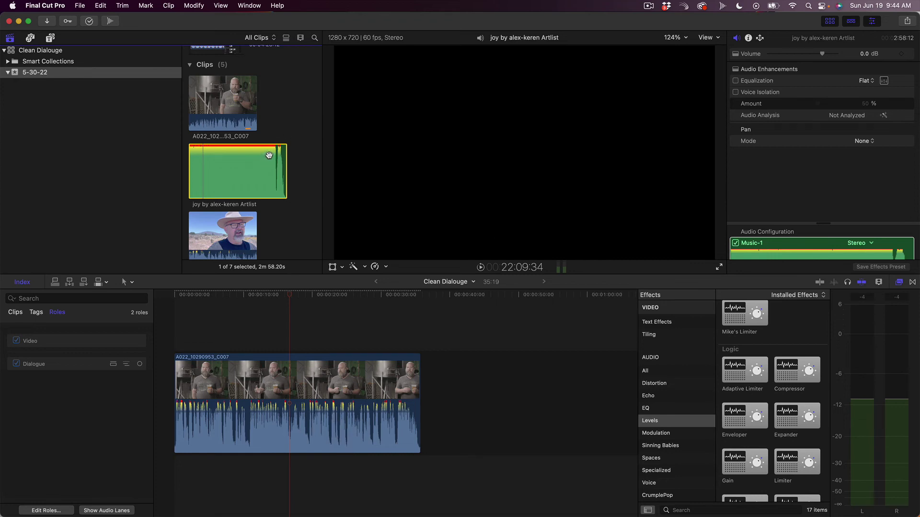
pyautogui.click(232, 164)
pyautogui.click(872, 23)
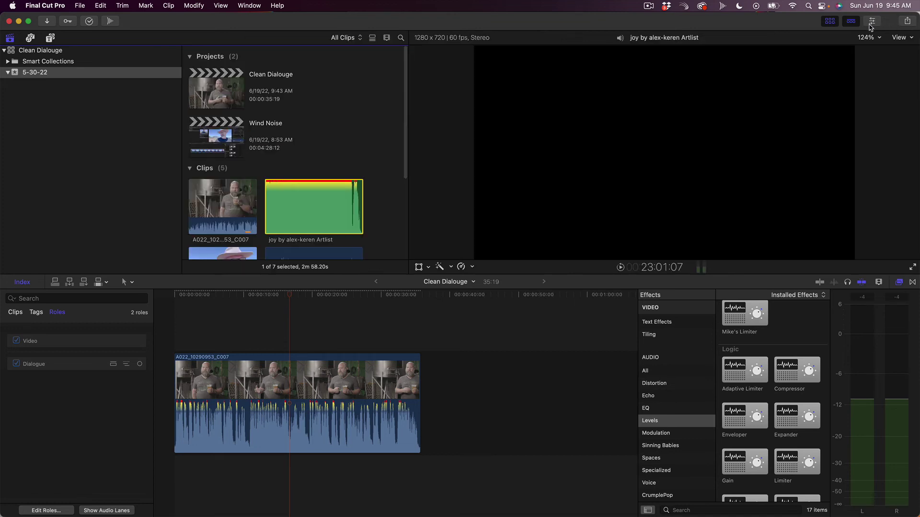
pyautogui.click(872, 23)
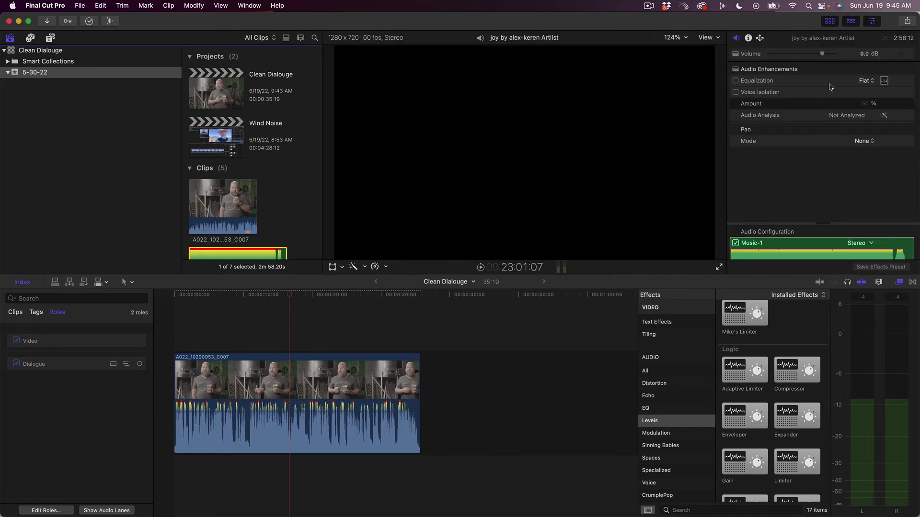
# Set the volume of the "joy" music clip in the browser to -6 dB
pyautogui.click(864, 54)
pyautogui.write('-')
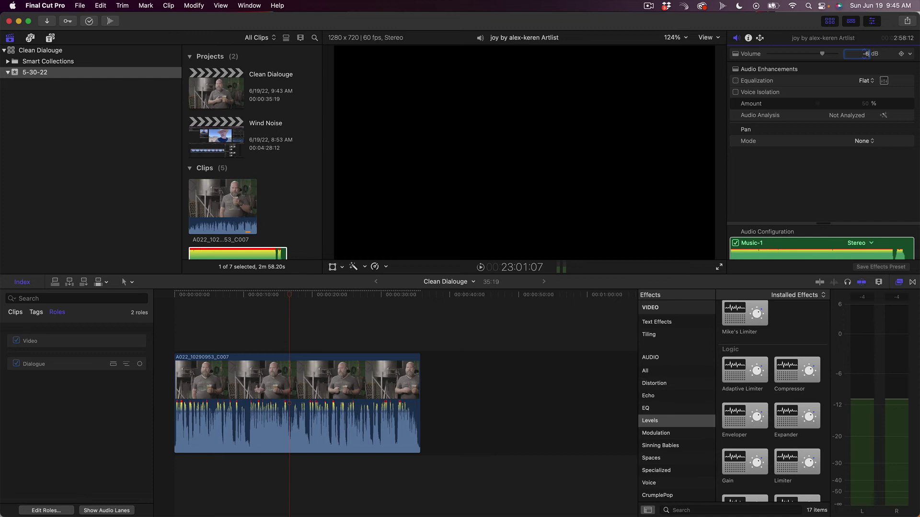
pyautogui.write('6')
pyautogui.press('Return')
# Connect the "joy" music clip beneath the dialogue clip at the very start of the timeline
pyautogui.scroll(-5, 281, 202)
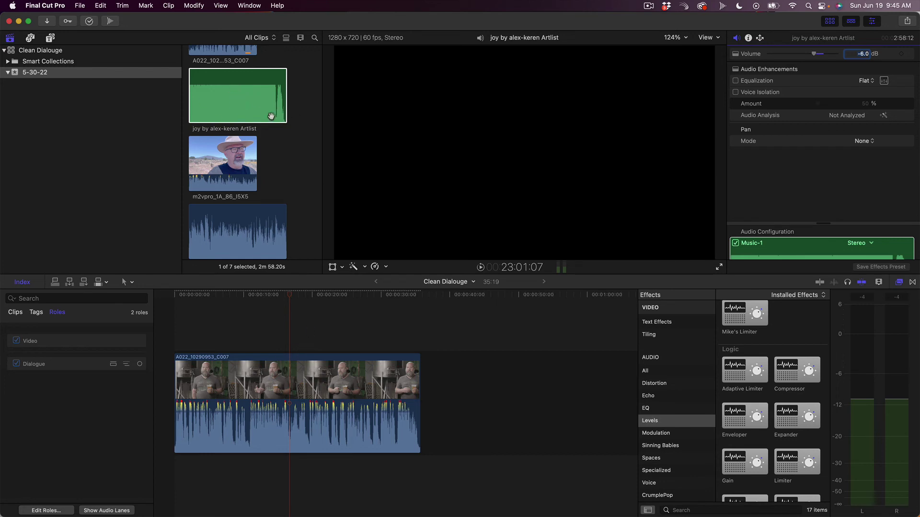
pyautogui.click(164, 336)
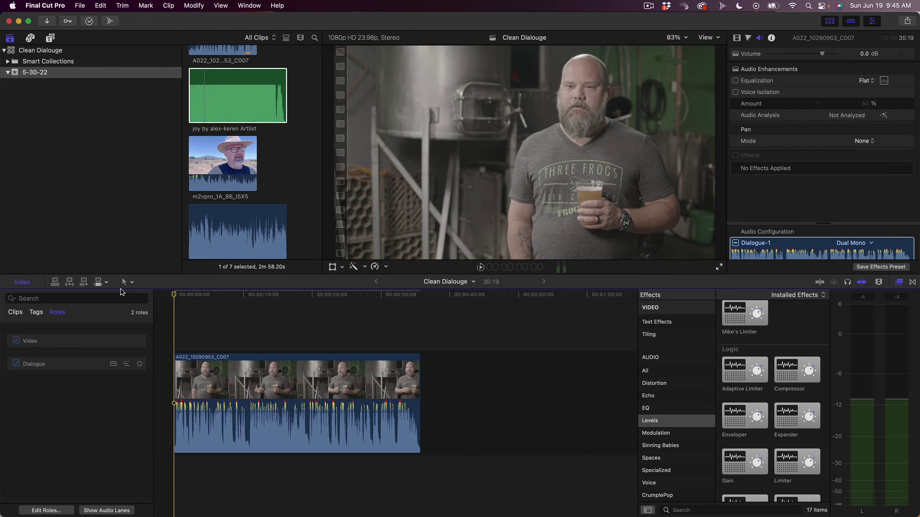
pyautogui.press('q')
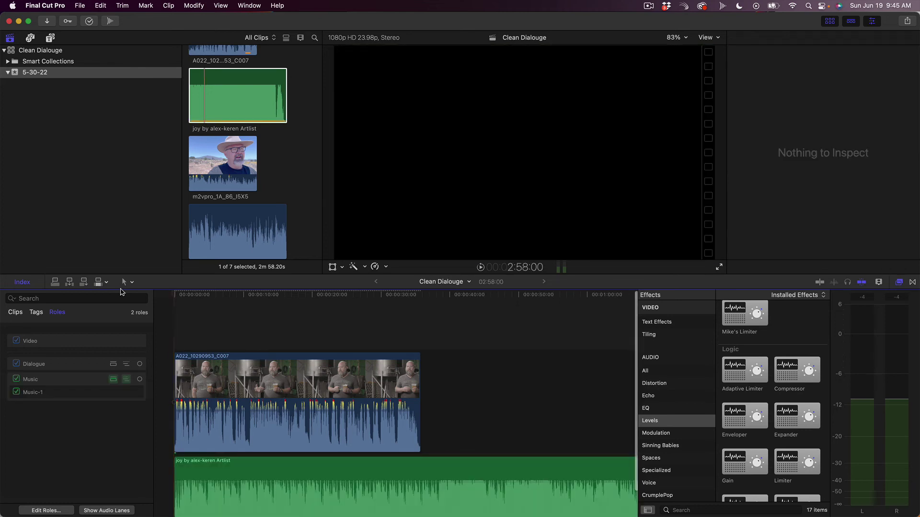
pyautogui.scroll(-2, 236, 323)
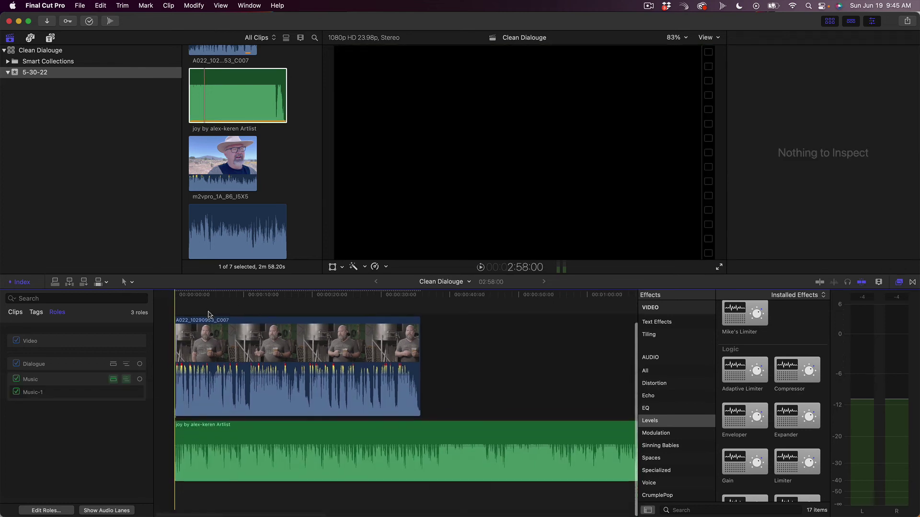
# Play the first seconds of the project with a raised system volume to hear the music against the dialogue
pyautogui.click(181, 299)
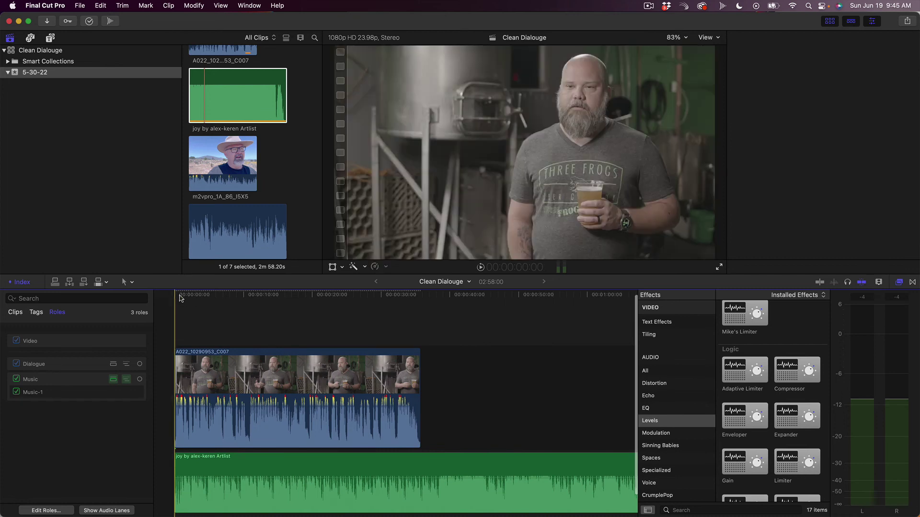
pyautogui.press('space')
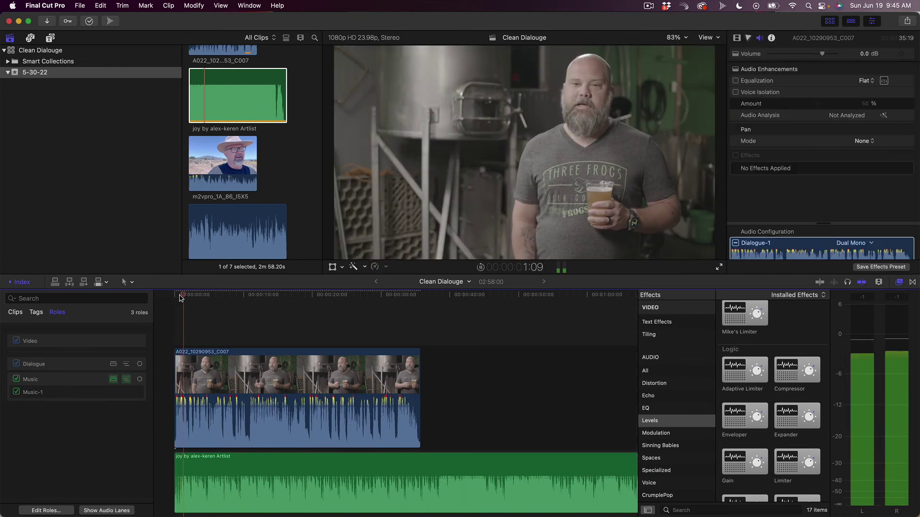
pyautogui.press('XF86AudioRaiseVolume')
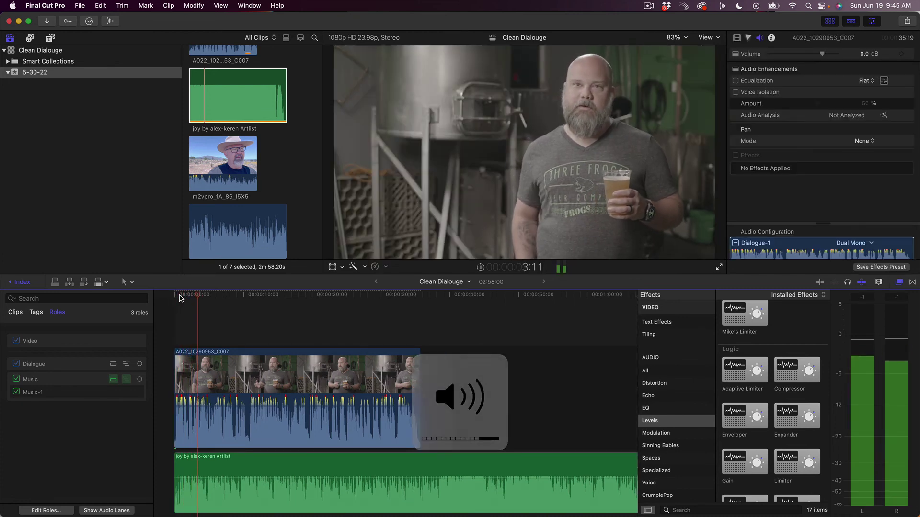
pyautogui.press('space')
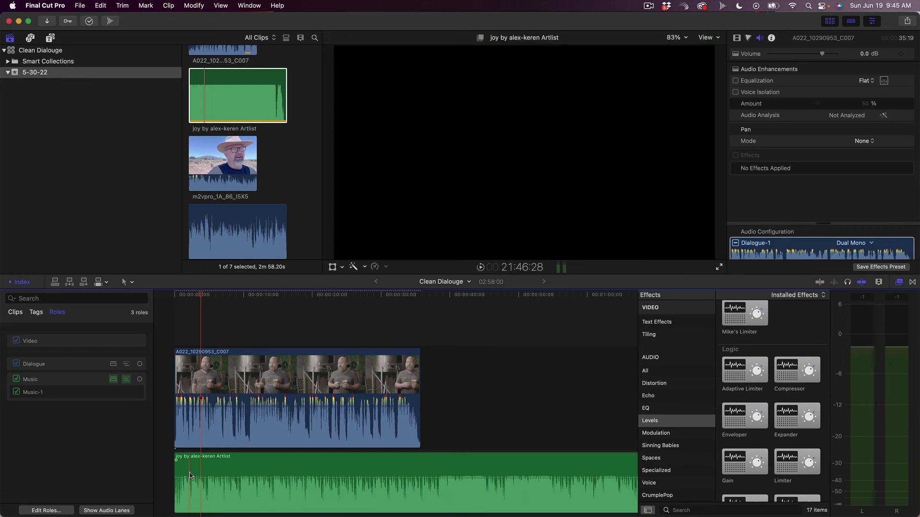
# Add a volume keyframe near the start of the music clip and lower its level below -6 dB
pyautogui.moveTo(190, 478); pyautogui.dragTo(190, 480)
pyautogui.click(187, 480)
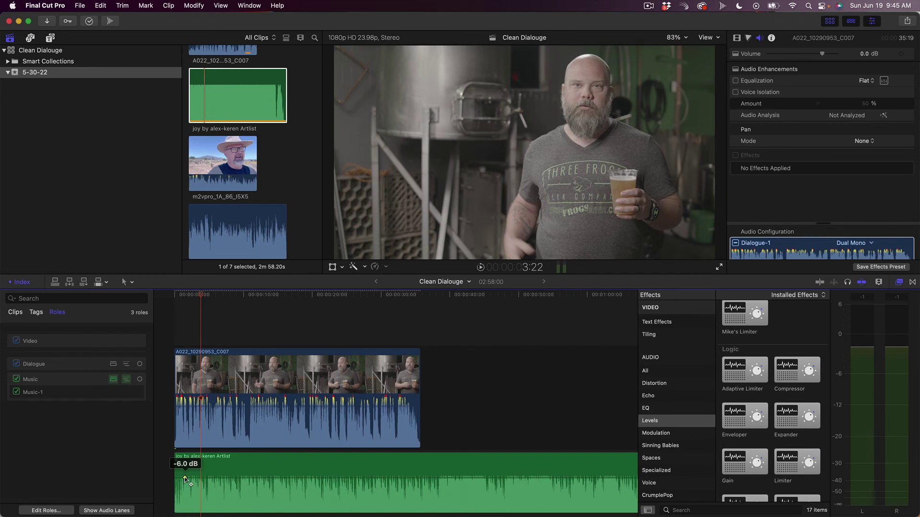
pyautogui.moveTo(185, 478); pyautogui.dragTo(185, 481)
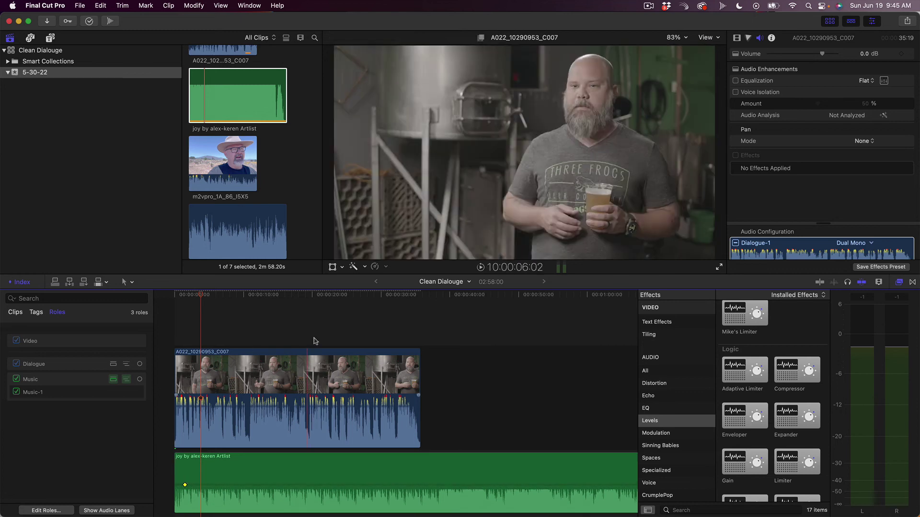
pyautogui.keyDown('alt'); pyautogui.click(185, 483); pyautogui.keyUp('alt')
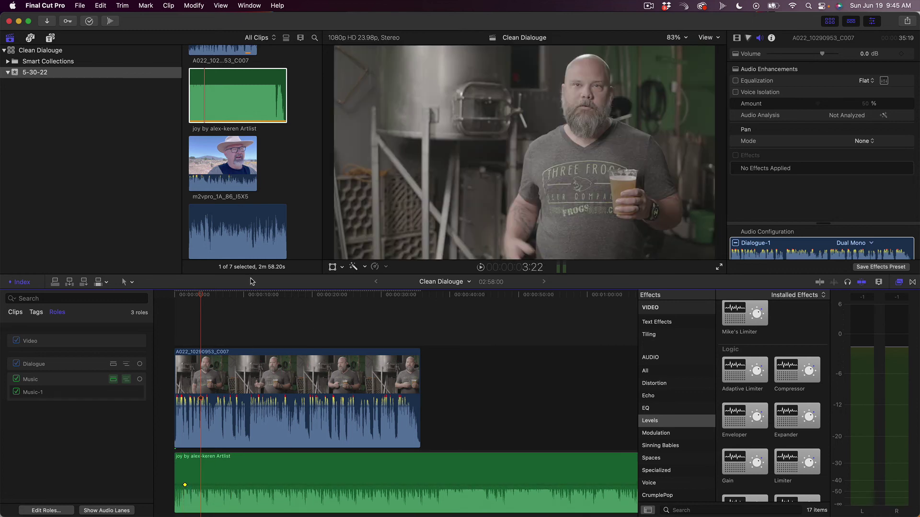
# Play the opening seconds again from the start to check the lowered music level under the dialogue
pyautogui.click(178, 297)
pyautogui.press('space')
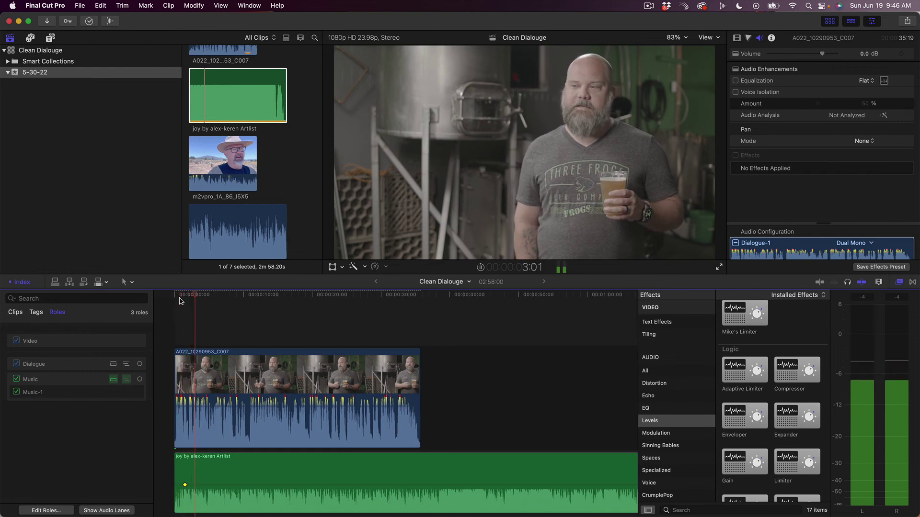
pyautogui.press('space')
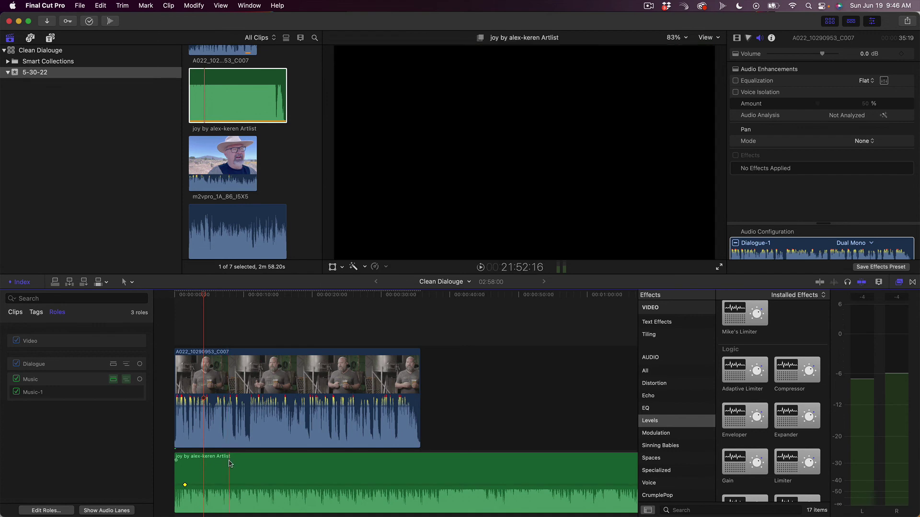
# Select the dialogue clip, continue playback to judge the balance, and lower the music's volume keyframe to -24 dB
pyautogui.click(224, 416)
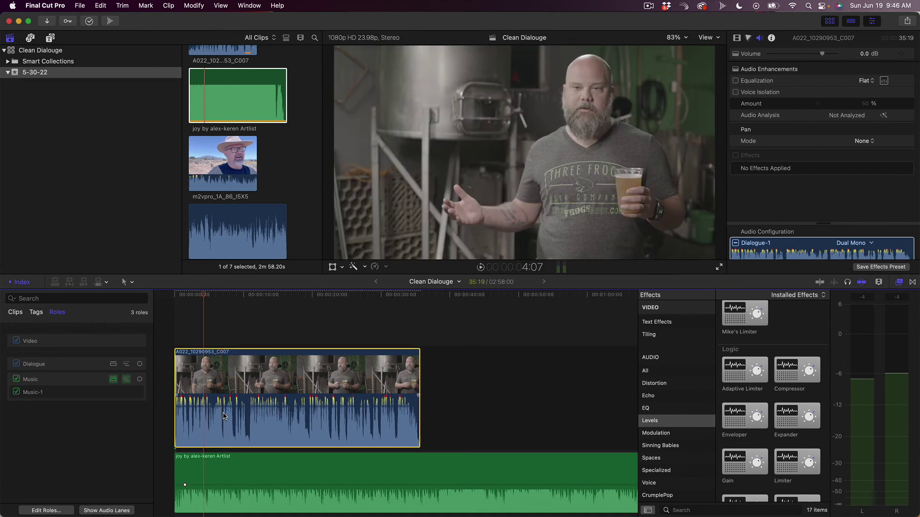
pyautogui.press('space')
pyautogui.moveTo(185, 485); pyautogui.dragTo(186, 488)
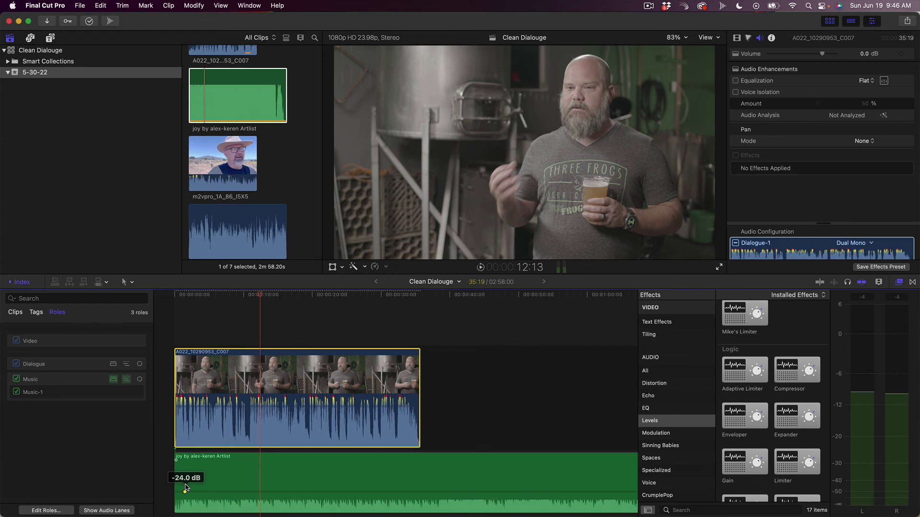
pyautogui.moveTo(186, 488); pyautogui.dragTo(187, 488)
pyautogui.press('space')
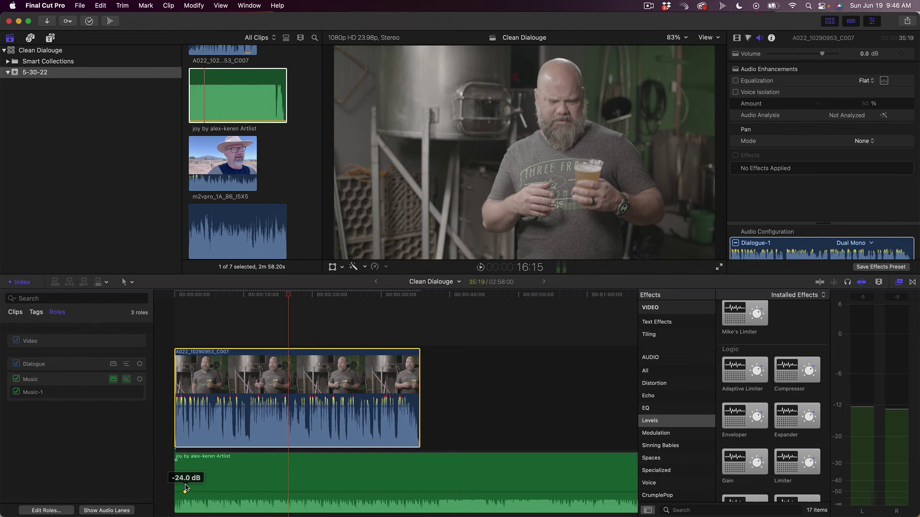
pyautogui.moveTo(186, 488); pyautogui.dragTo(185, 491)
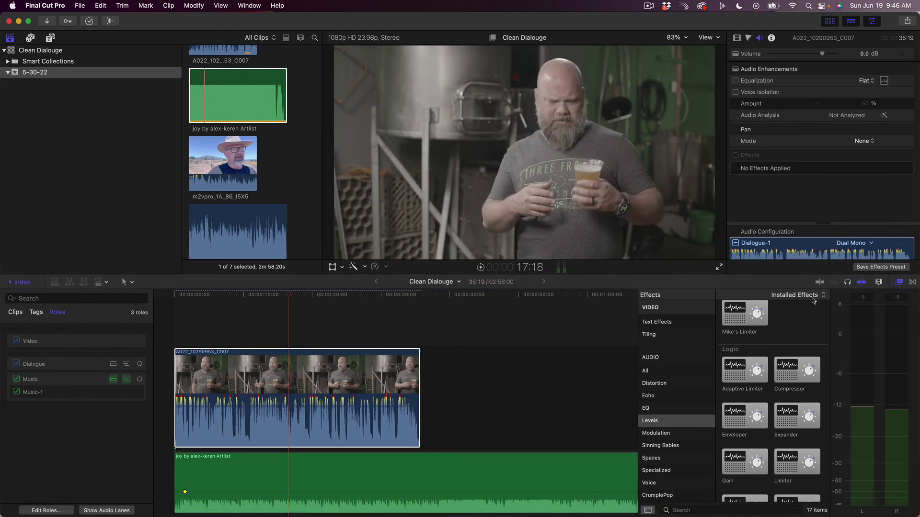
# Apply a Channel EQ effect to the music clip and open its editor over the viewer
pyautogui.click(659, 410)
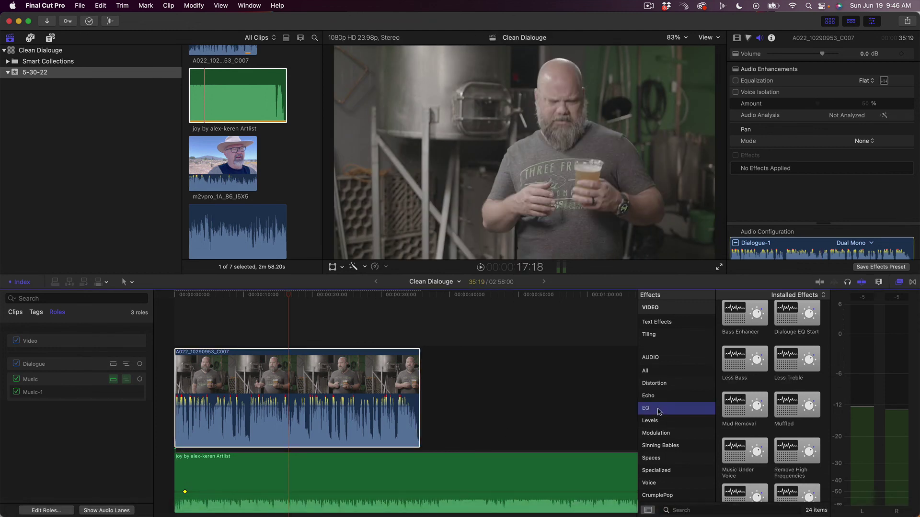
pyautogui.scroll(3, 809, 373)
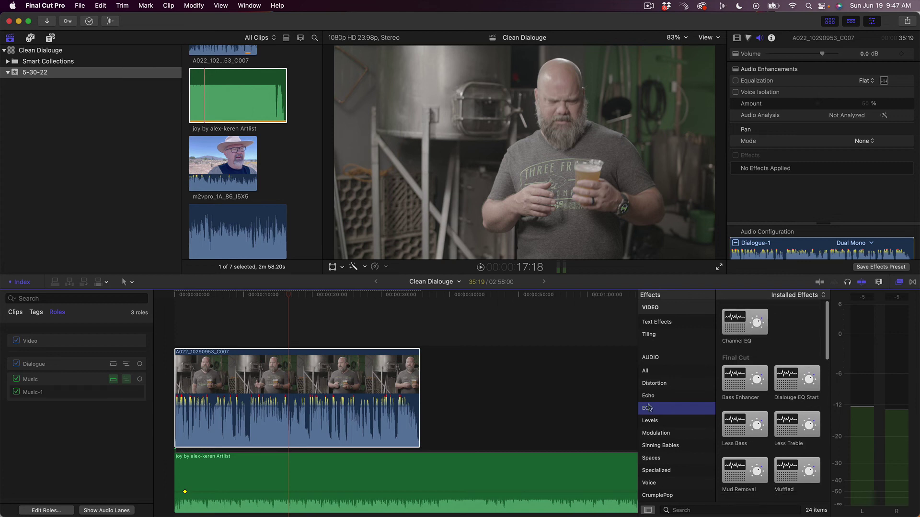
pyautogui.moveTo(740, 328); pyautogui.dragTo(258, 482)
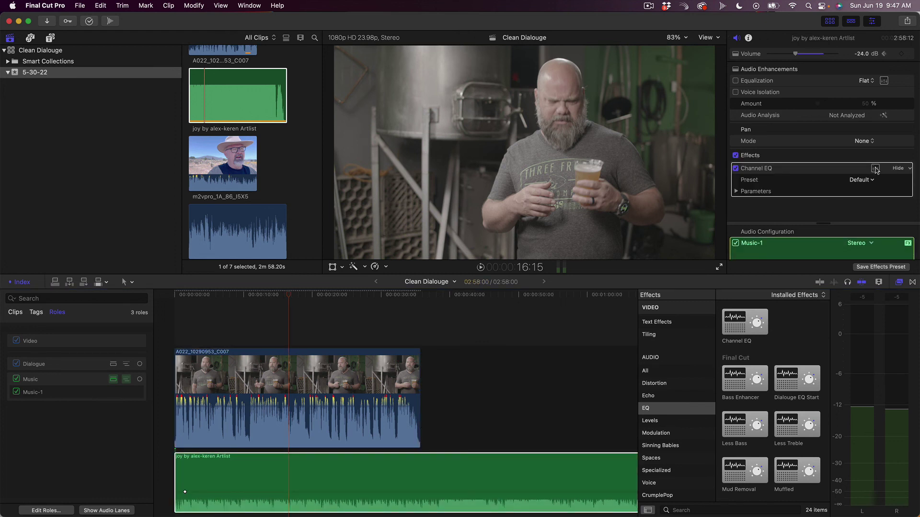
pyautogui.click(875, 168)
pyautogui.moveTo(318, 236); pyautogui.dragTo(456, 112)
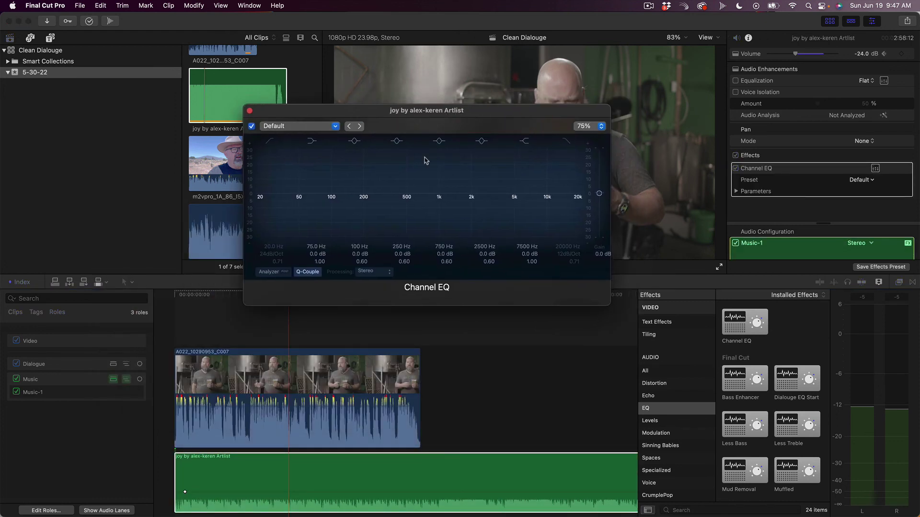
pyautogui.click(302, 471)
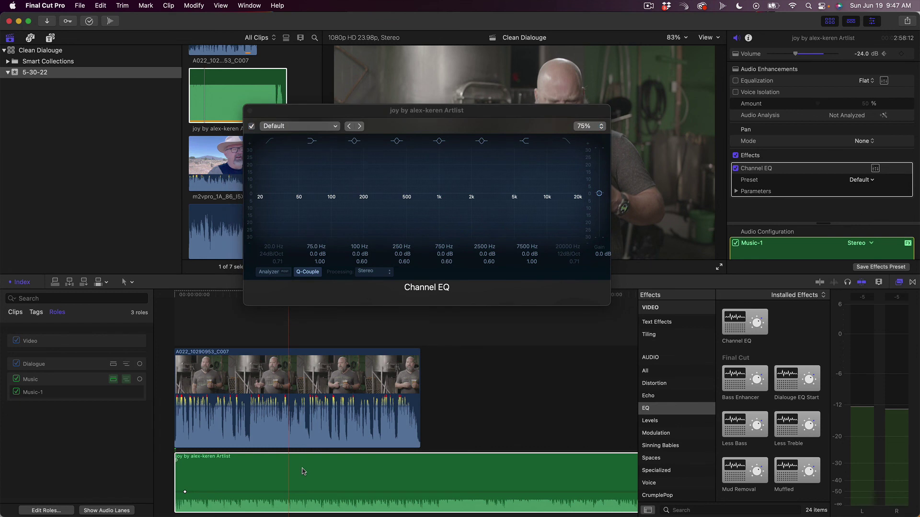
# Show the Dialogue role's separate audio lane, review the effects on the dialogue audio component, and collapse the lane again
pyautogui.click(321, 420)
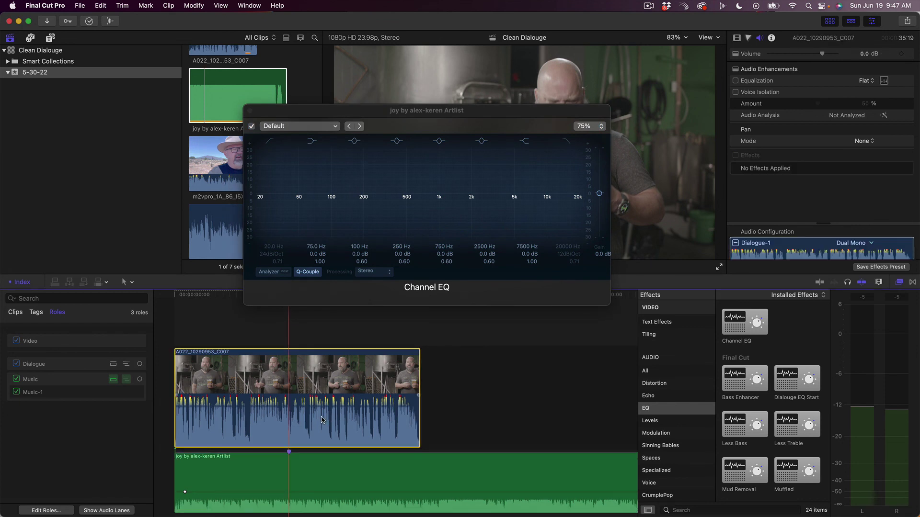
pyautogui.click(128, 366)
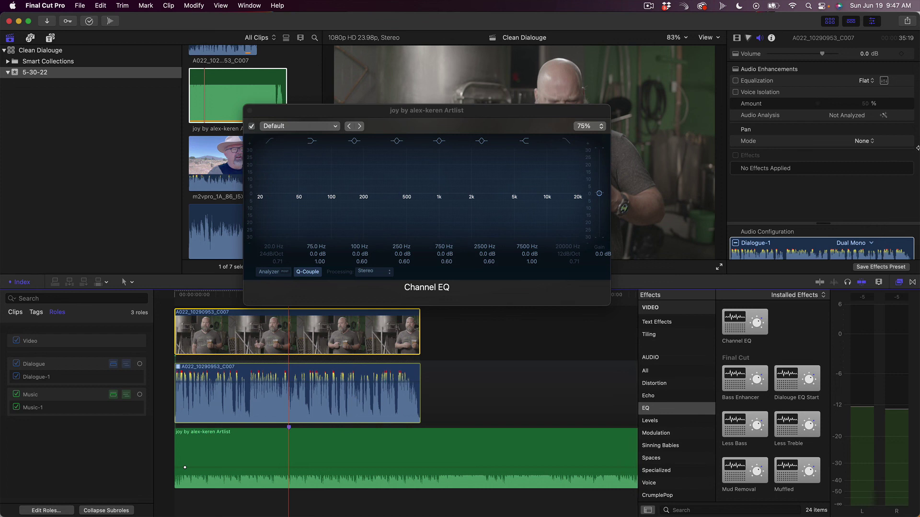
pyautogui.click(244, 383)
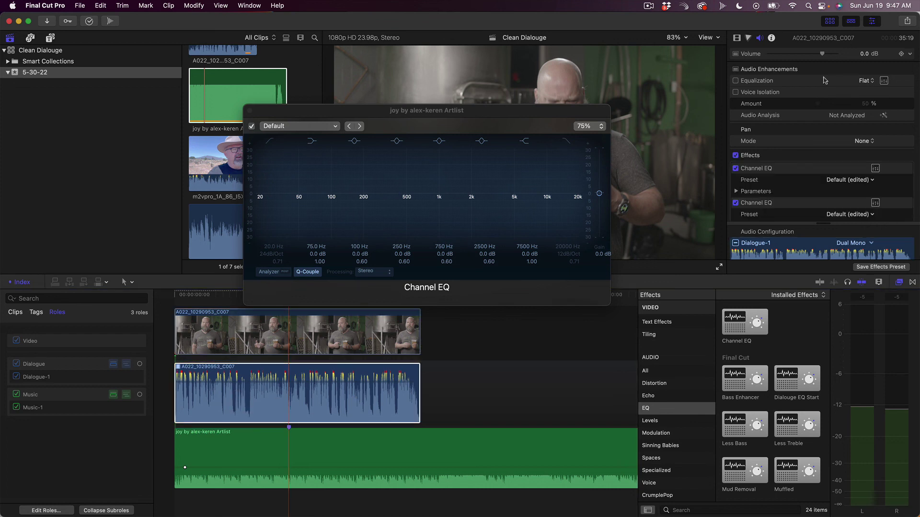
pyautogui.scroll(-4, 833, 84)
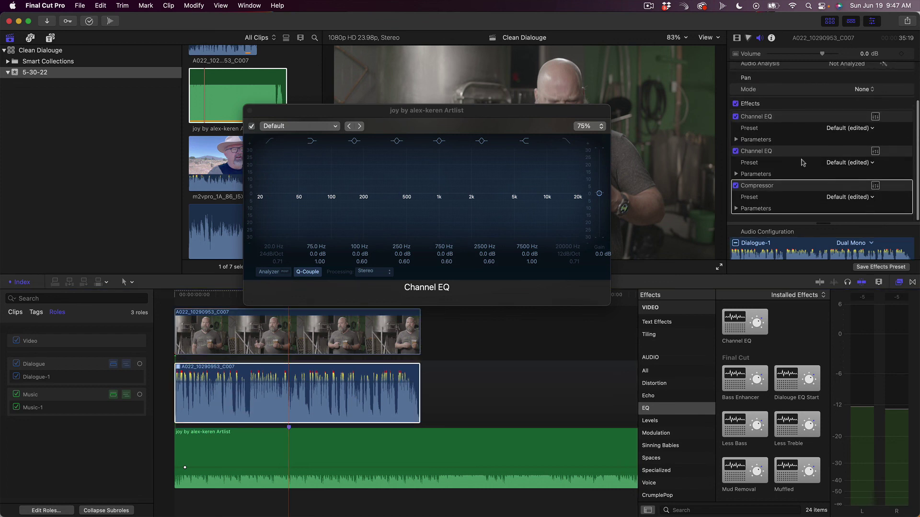
pyautogui.click(113, 364)
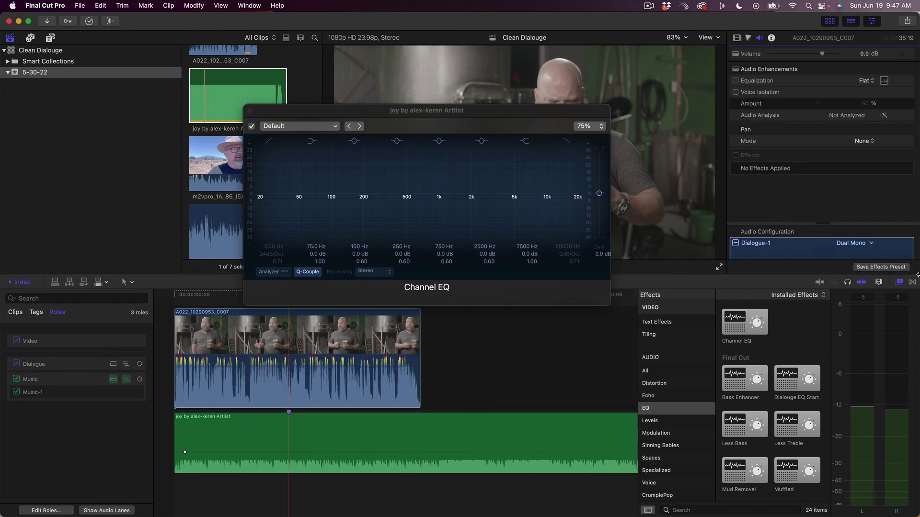
# Apply a Channel EQ to the collapsed dialogue clip and open its editor over the music clip's EQ window
pyautogui.moveTo(766, 335); pyautogui.dragTo(333, 373)
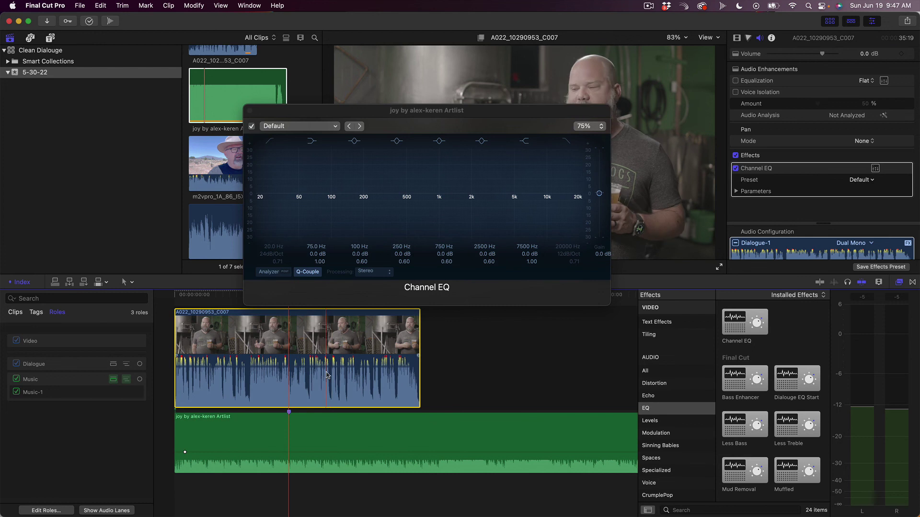
pyautogui.click(876, 170)
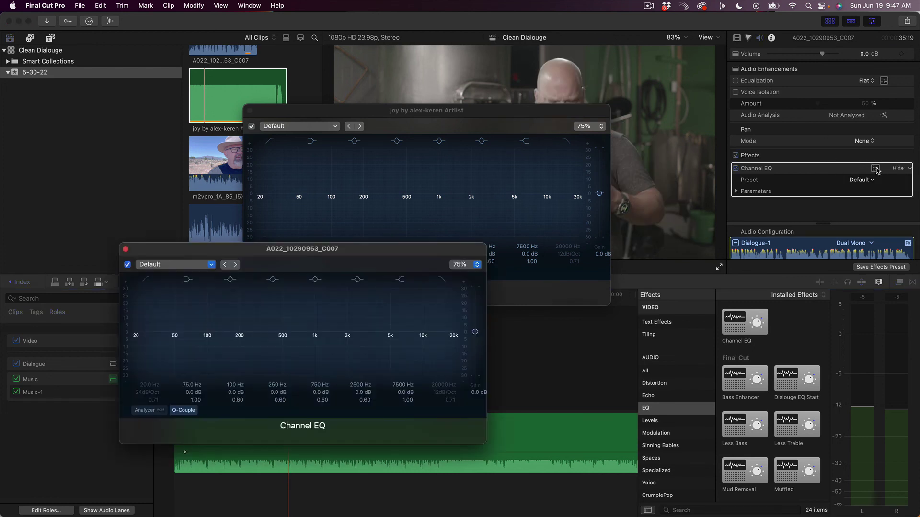
pyautogui.moveTo(396, 249); pyautogui.dragTo(525, 105)
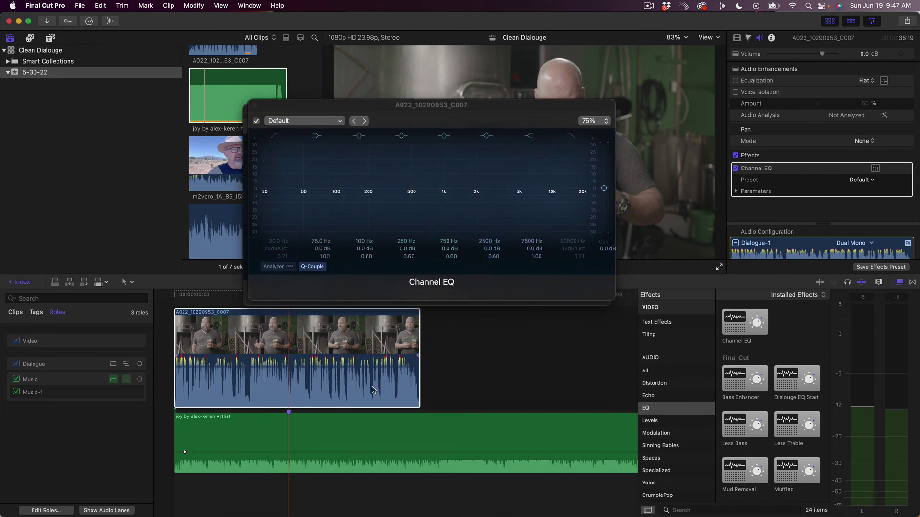
# Turn on the dialogue EQ's Analyzer, play the clip to examine the voice's frequency range, and close that EQ window
pyautogui.click(277, 267)
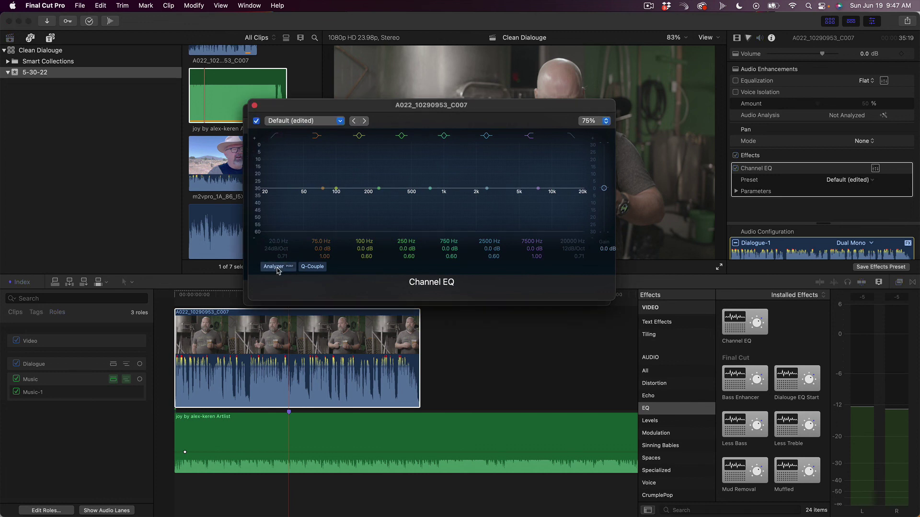
pyautogui.click(314, 361)
pyautogui.press('space')
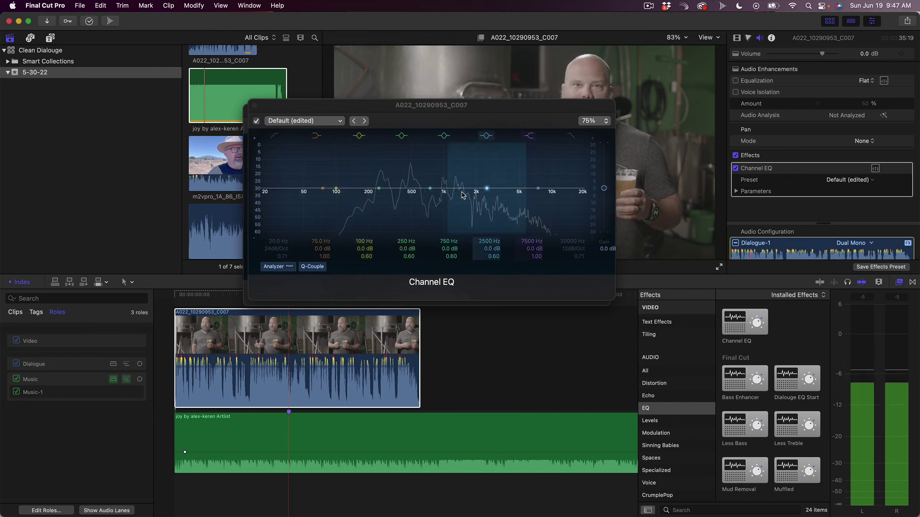
pyautogui.press('space')
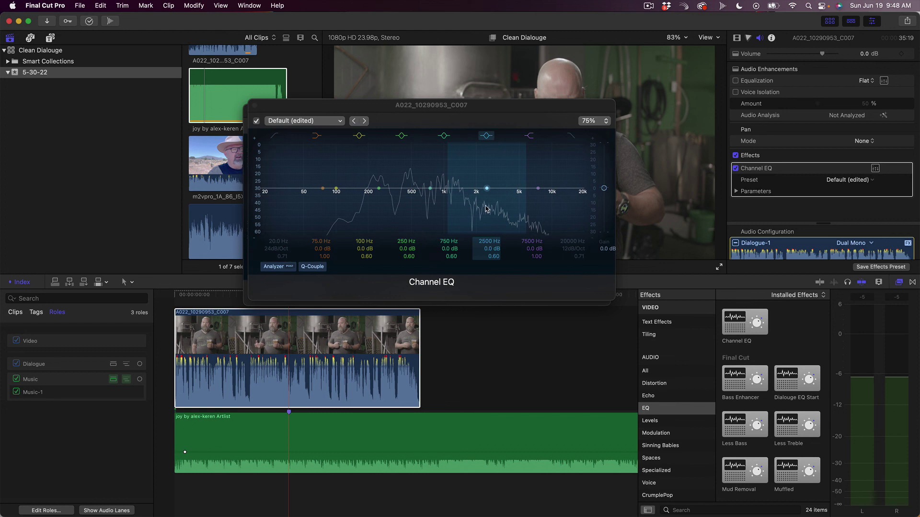
pyautogui.click(251, 106)
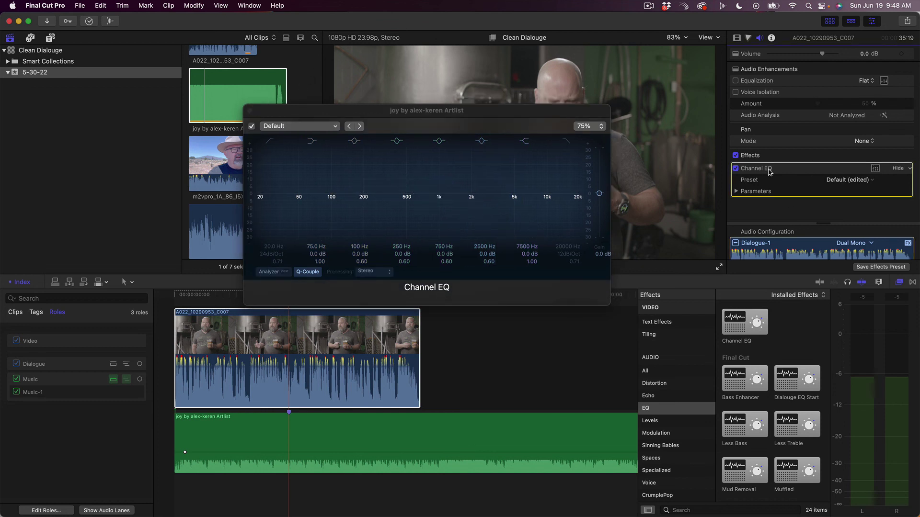
# Remove the Channel EQ from the dialogue clip, then reopen the music clip's Channel EQ editor and move it higher over the viewer
pyautogui.press('Delete')
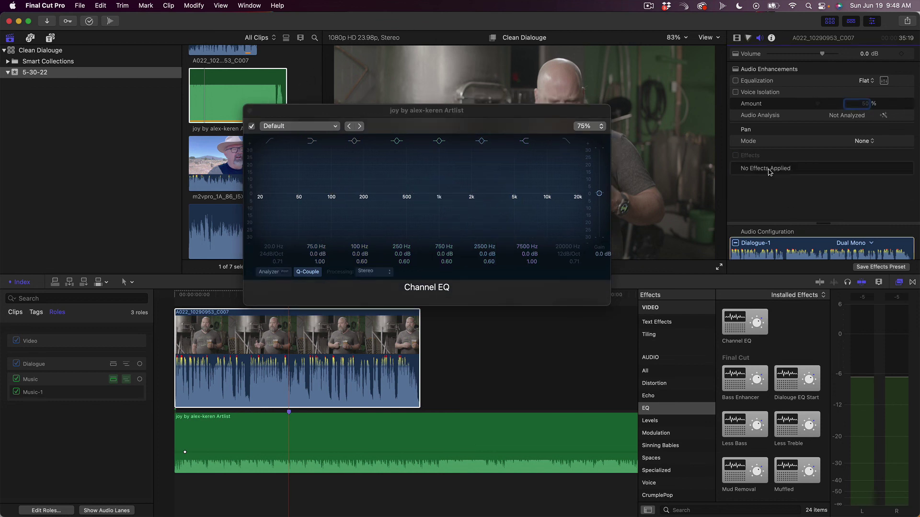
pyautogui.click(369, 440)
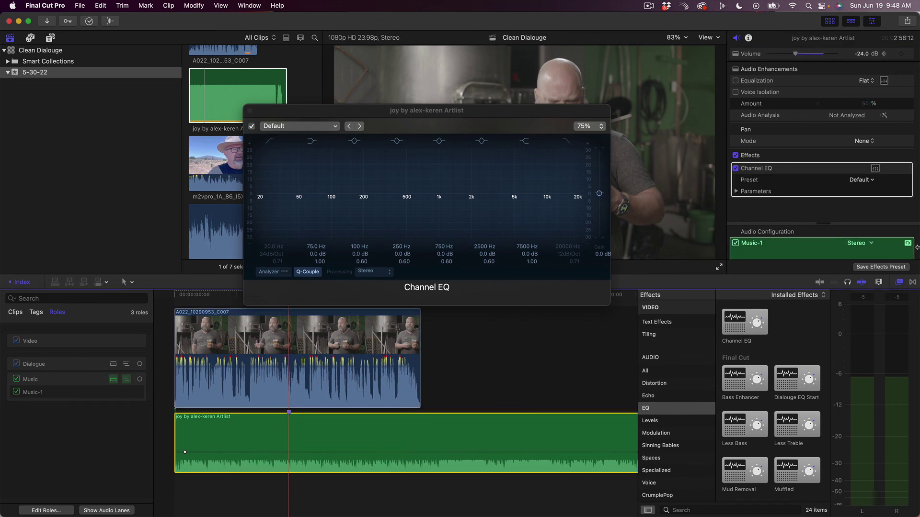
pyautogui.click(249, 112)
pyautogui.click(875, 170)
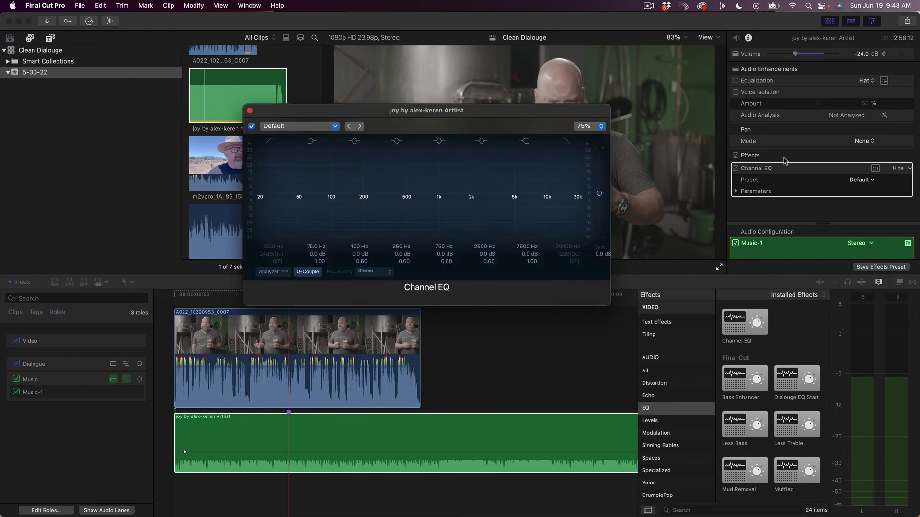
pyautogui.moveTo(395, 113); pyautogui.dragTo(386, 81)
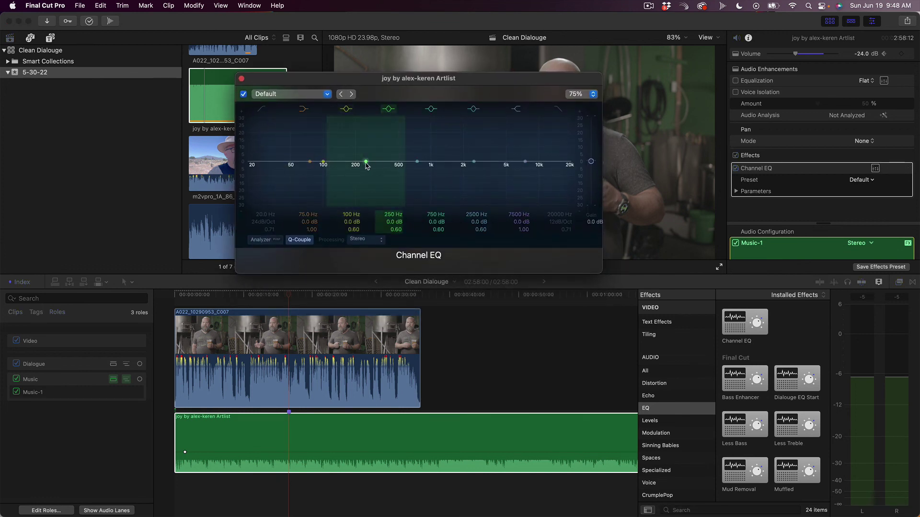
# Cut the music clip's Channel EQ by 3 dB at 325 Hz and 760 Hz and 3.5 dB at 2150 Hz, and close the editor
pyautogui.moveTo(366, 163); pyautogui.dragTo(379, 171)
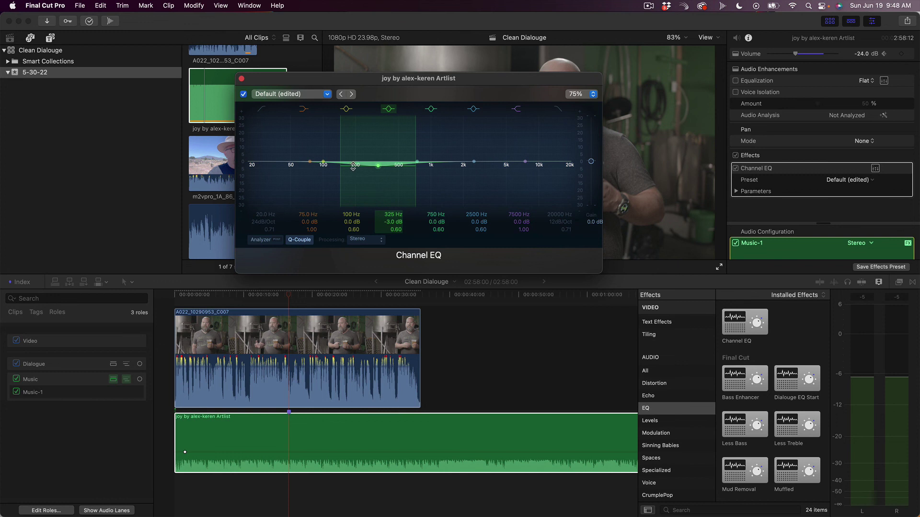
pyautogui.moveTo(417, 162); pyautogui.dragTo(419, 168)
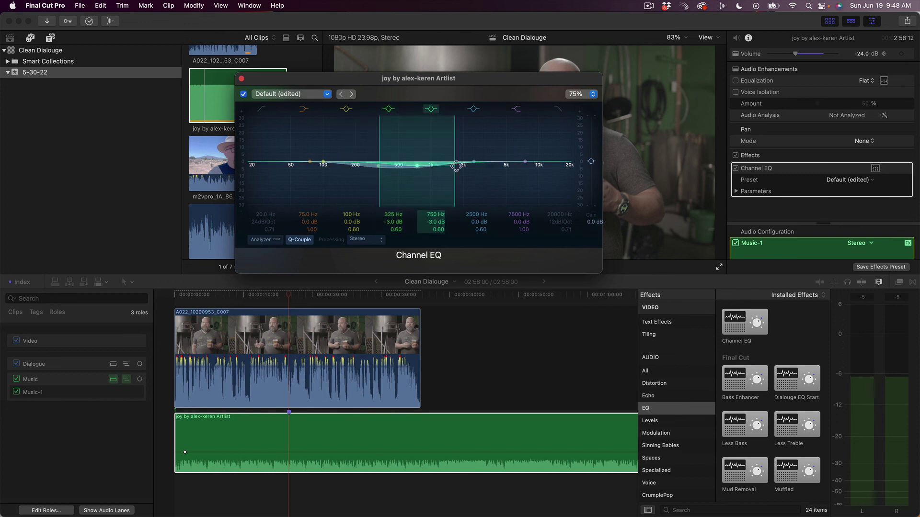
pyautogui.moveTo(473, 162); pyautogui.dragTo(467, 171)
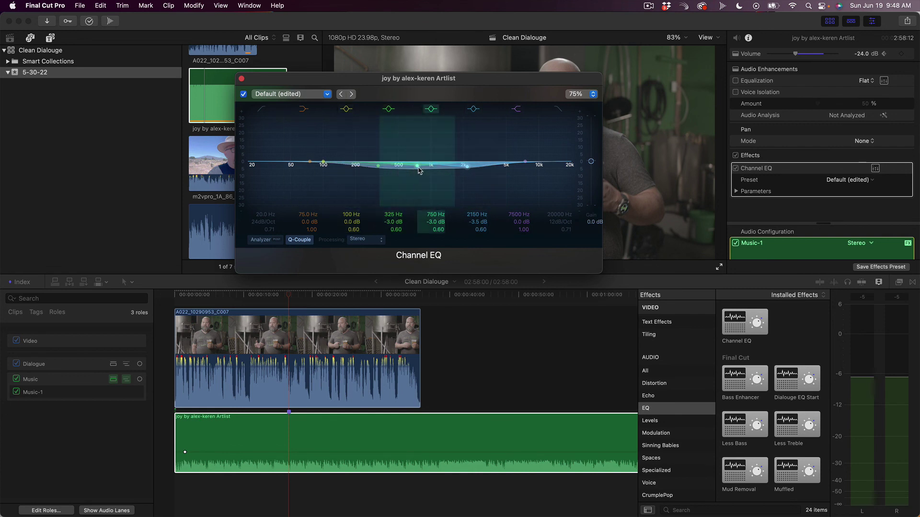
pyautogui.moveTo(415, 167); pyautogui.dragTo(417, 165)
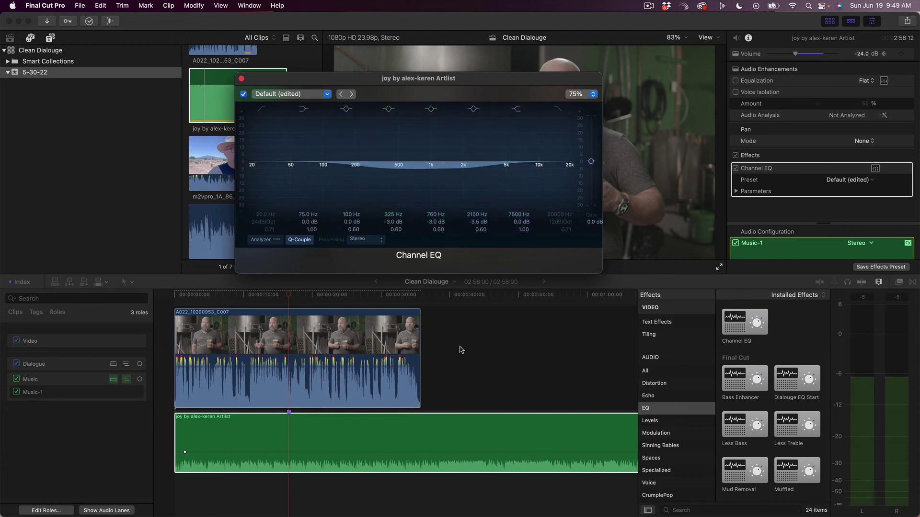
pyautogui.click(451, 331)
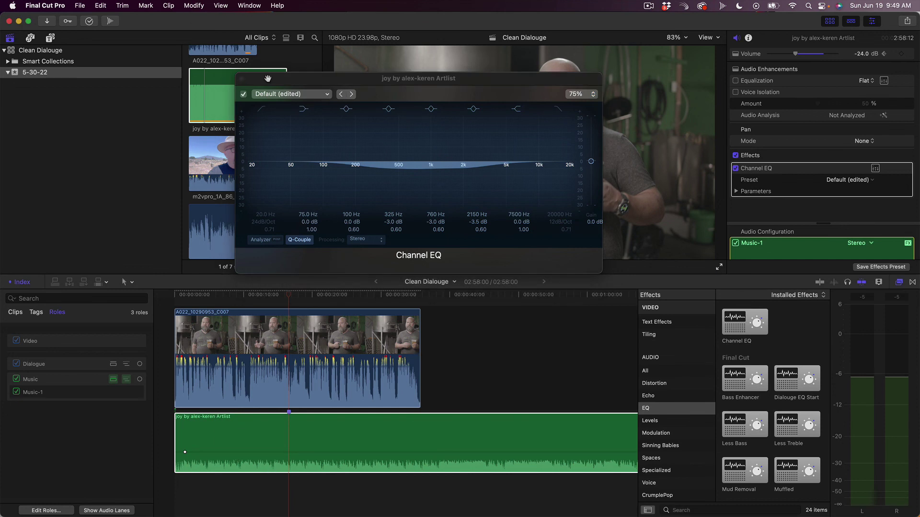
pyautogui.moveTo(264, 76); pyautogui.dragTo(240, 44)
pyautogui.click(218, 39)
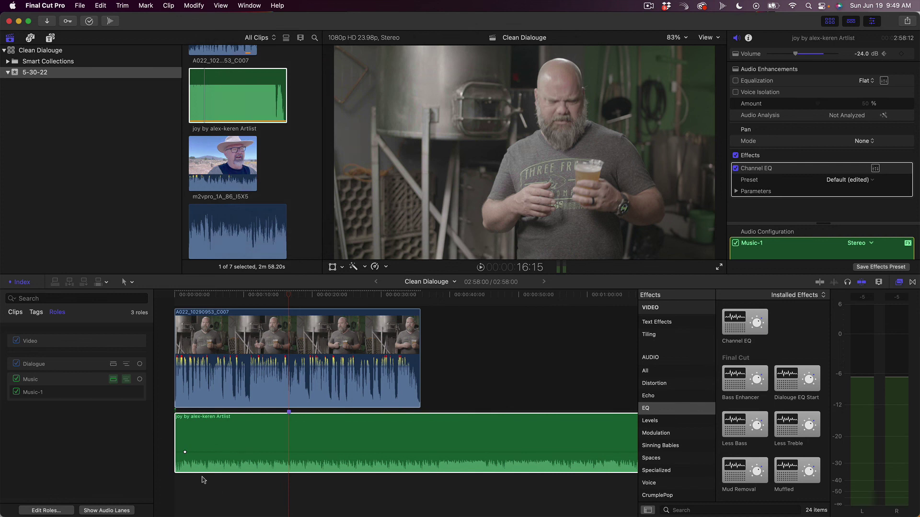
# Play the dialogue clip with the music and slightly raise the volume keyframe near the start of the music clip during playback
pyautogui.moveTo(185, 453); pyautogui.dragTo(186, 453)
pyautogui.click(259, 381)
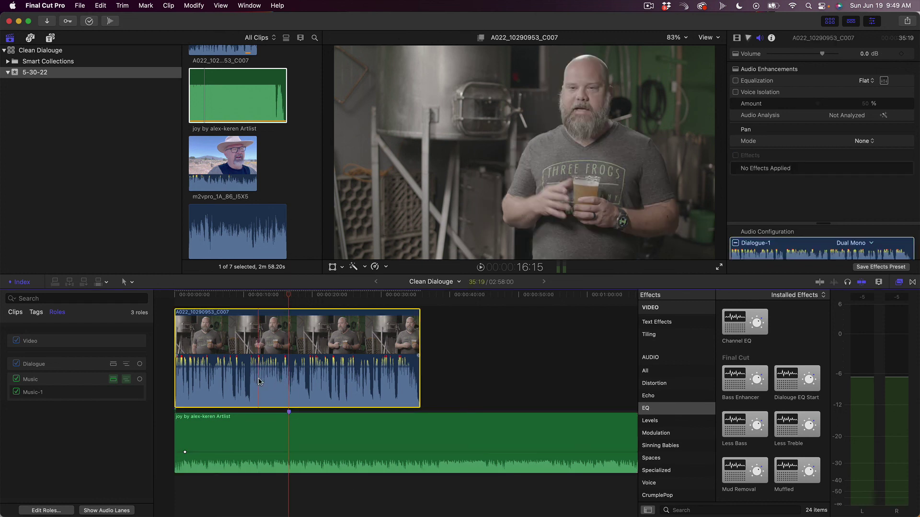
pyautogui.press('/')
pyautogui.click(185, 453)
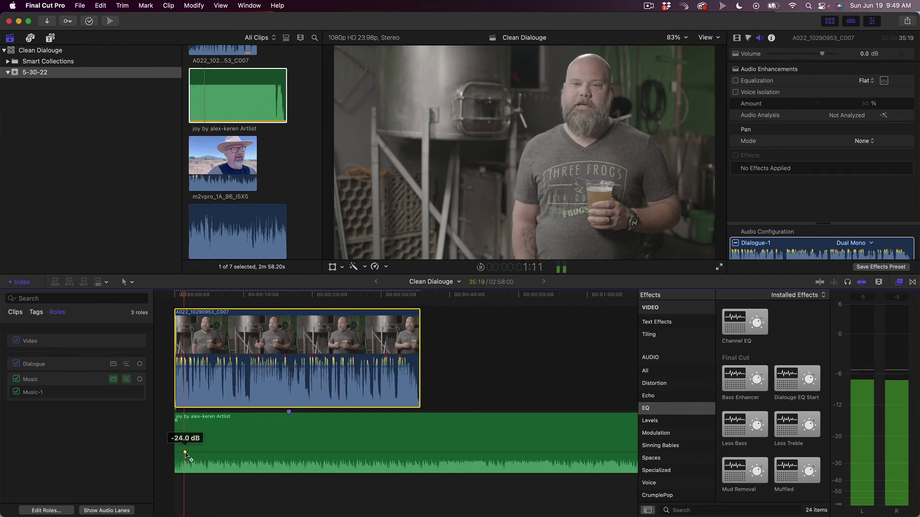
pyautogui.moveTo(185, 452); pyautogui.dragTo(185, 448)
pyautogui.press('space')
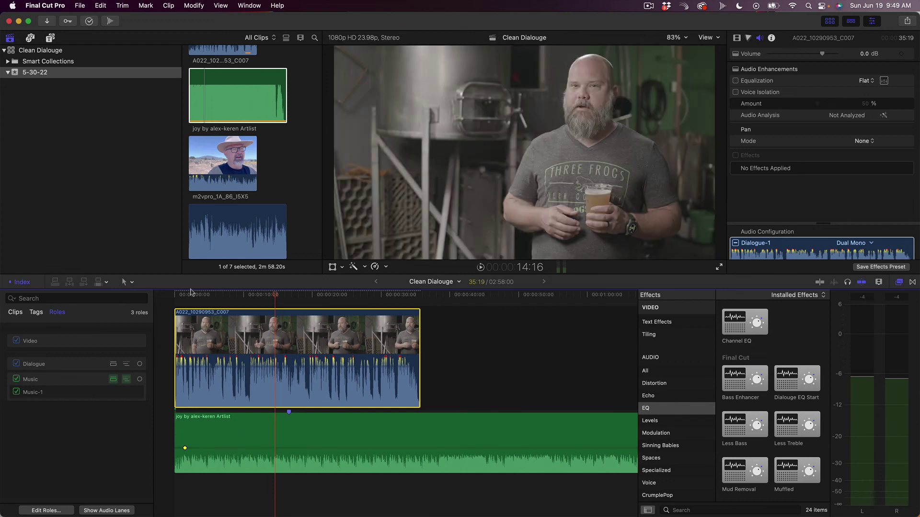
# Play the timeline from the beginning to check the balance between the voice and the music
pyautogui.moveTo(191, 298); pyautogui.dragTo(159, 298)
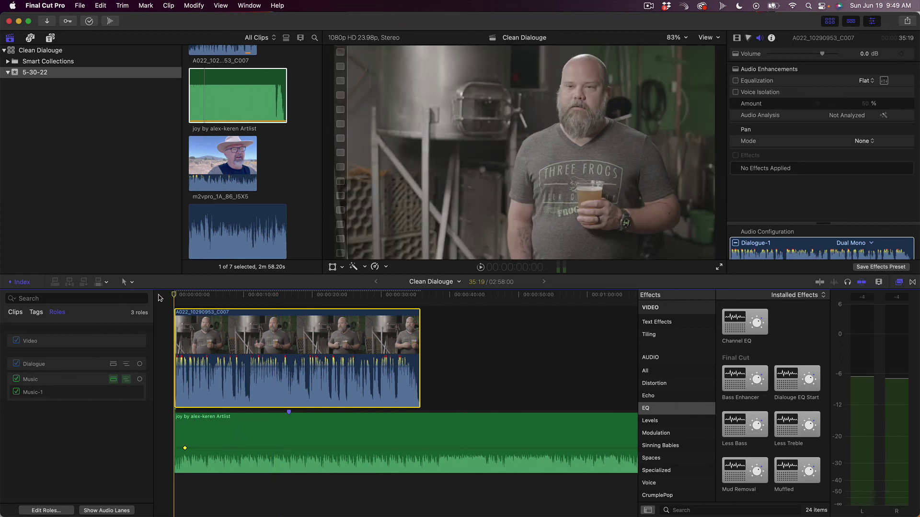
pyautogui.press('space')
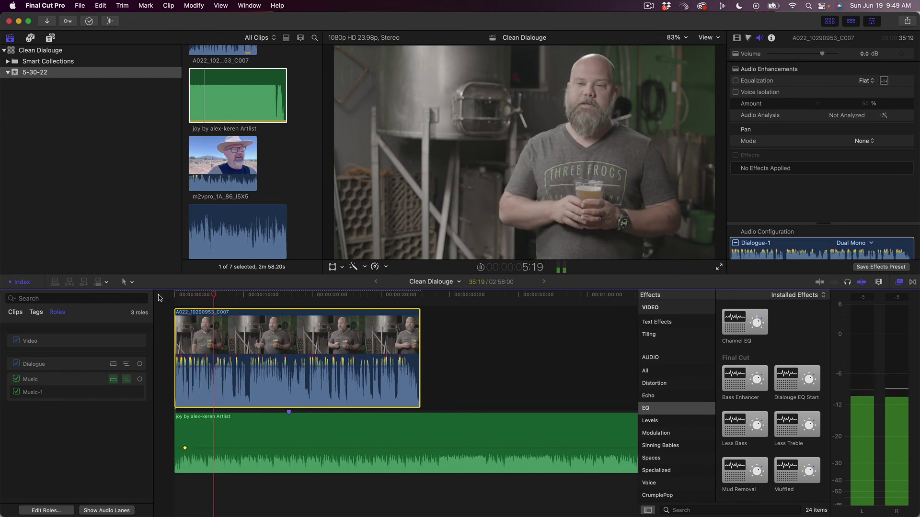
pyautogui.press('space')
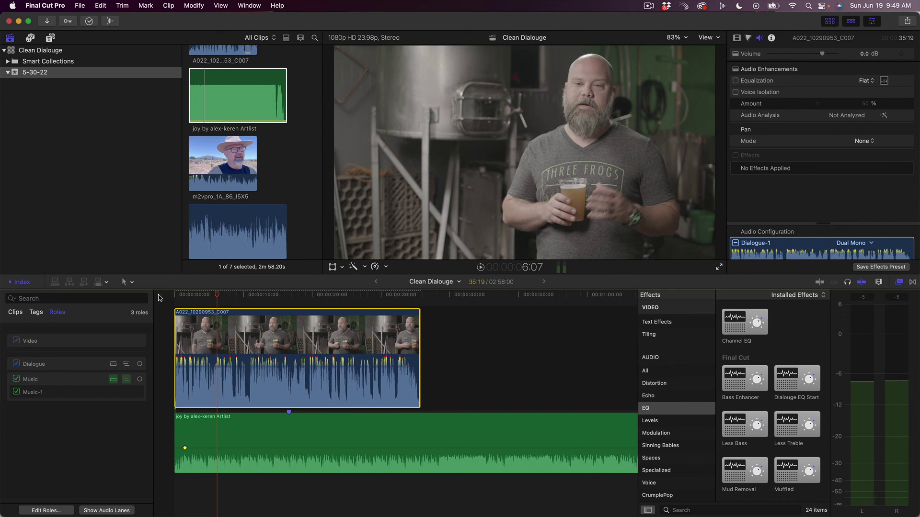